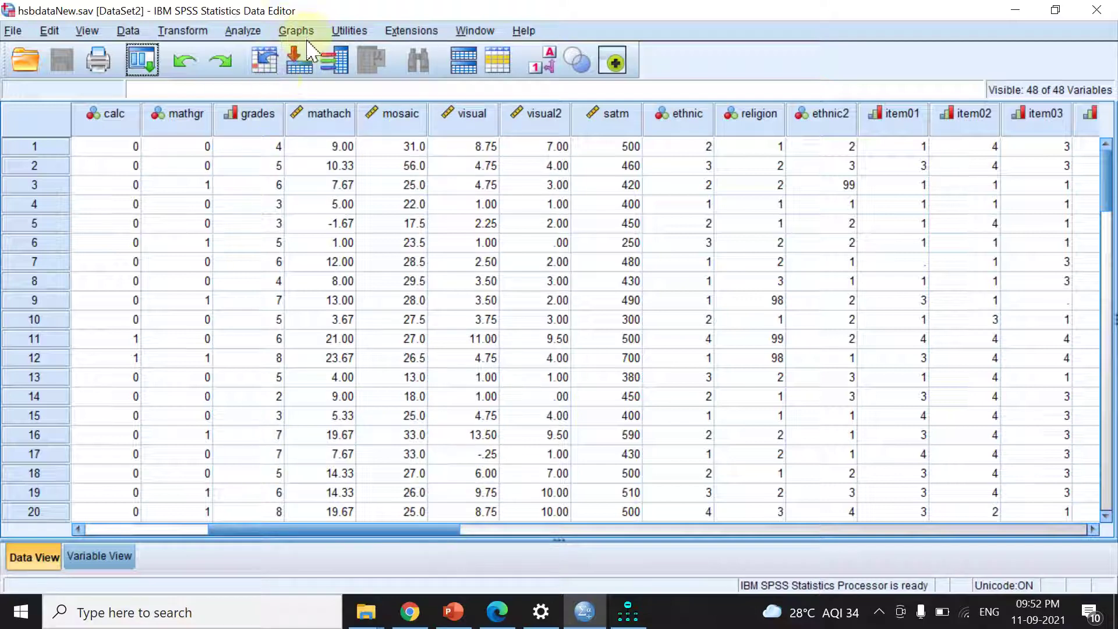
Look through the Analyze and Help menus, then bring up the recently used dialogs list.
left_click(242, 32)
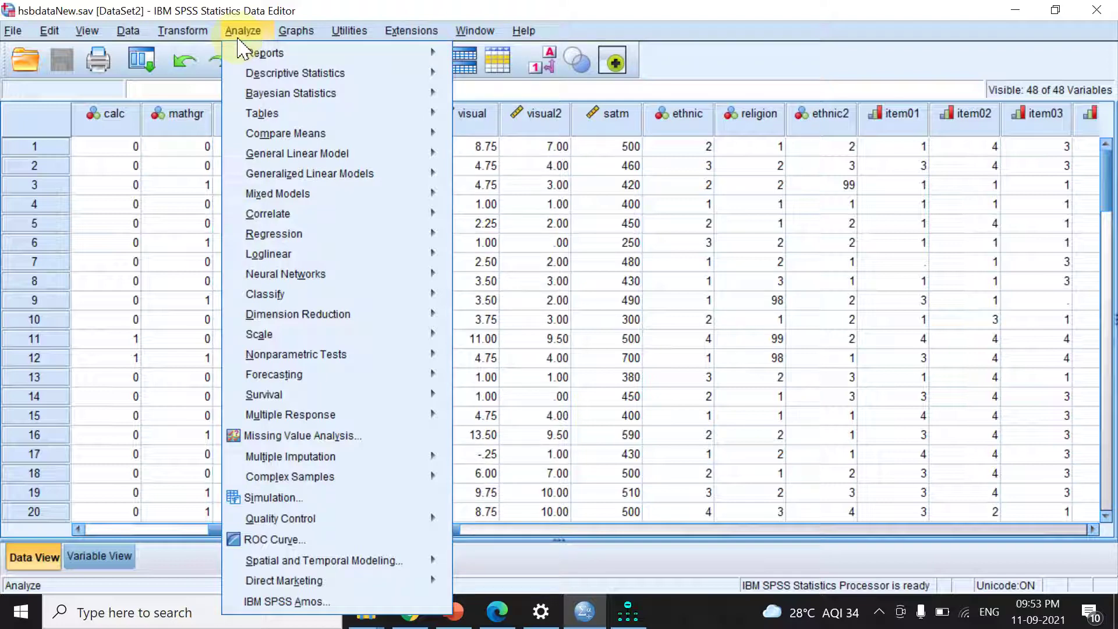
left_click(241, 32)
left_click(182, 31)
Reopen Factor Analysis from recent dialogs and keep Principal components extraction.
mouse_move(523, 30)
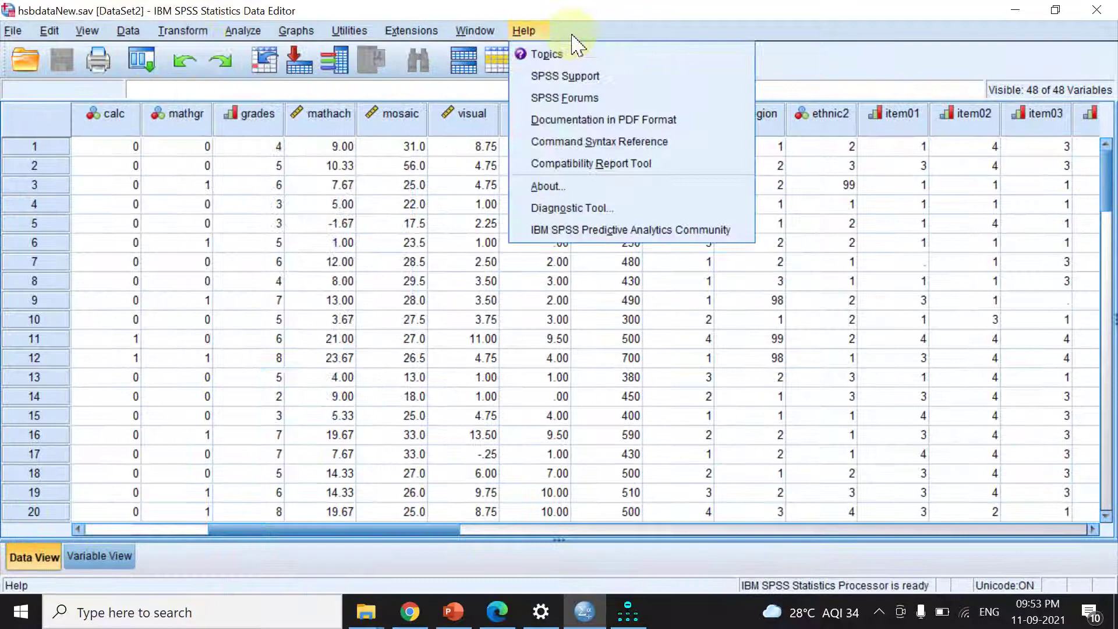
left_click(142, 58)
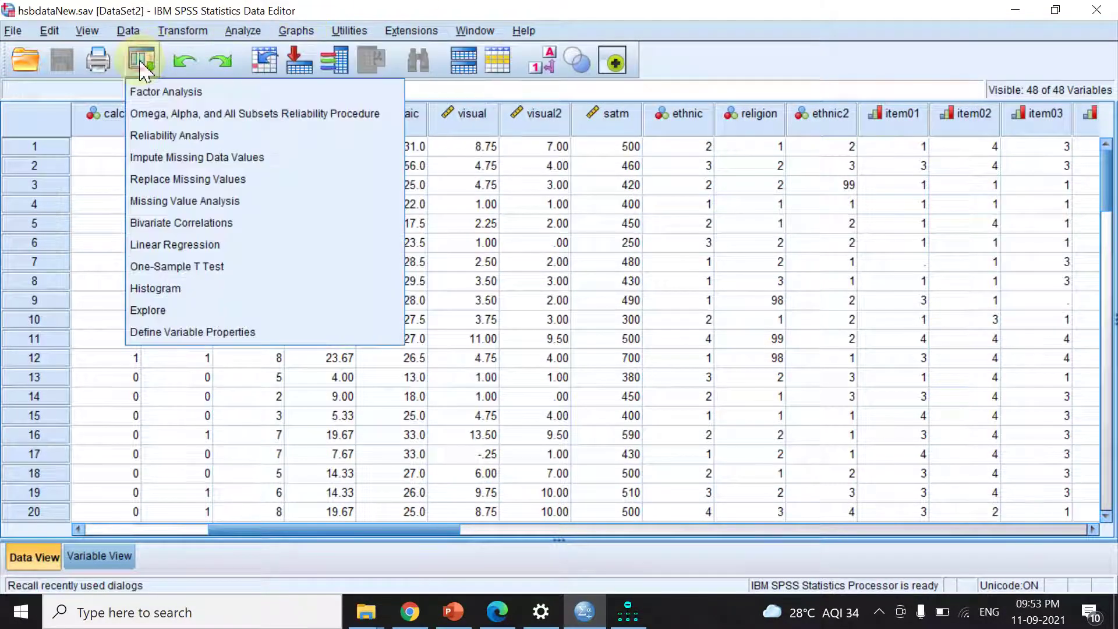
left_click(158, 93)
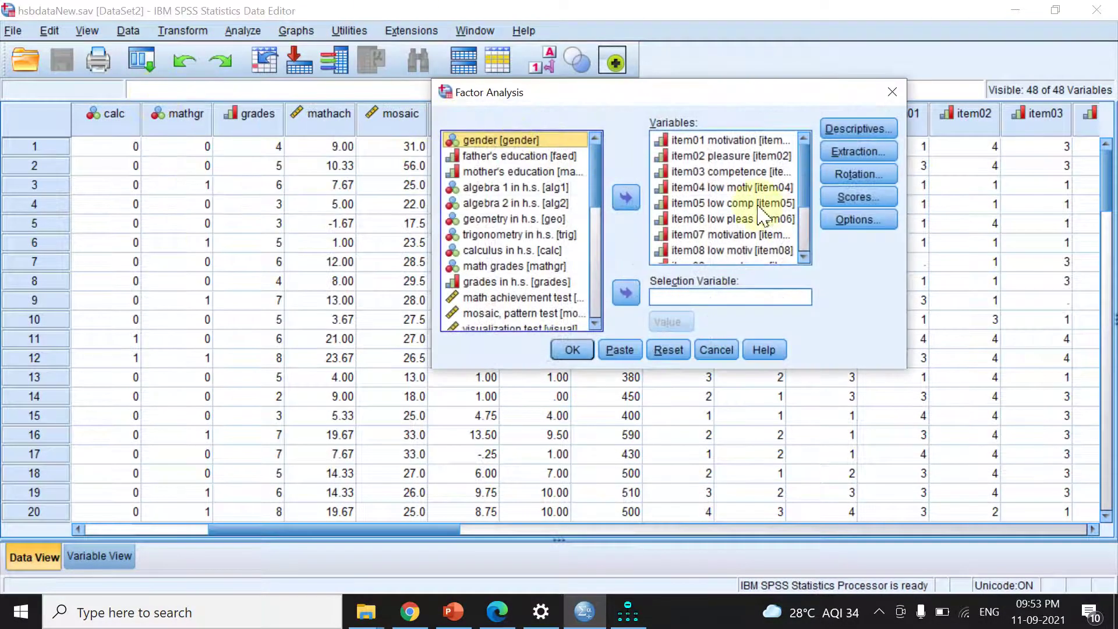
scroll(786, 224, "down", 2)
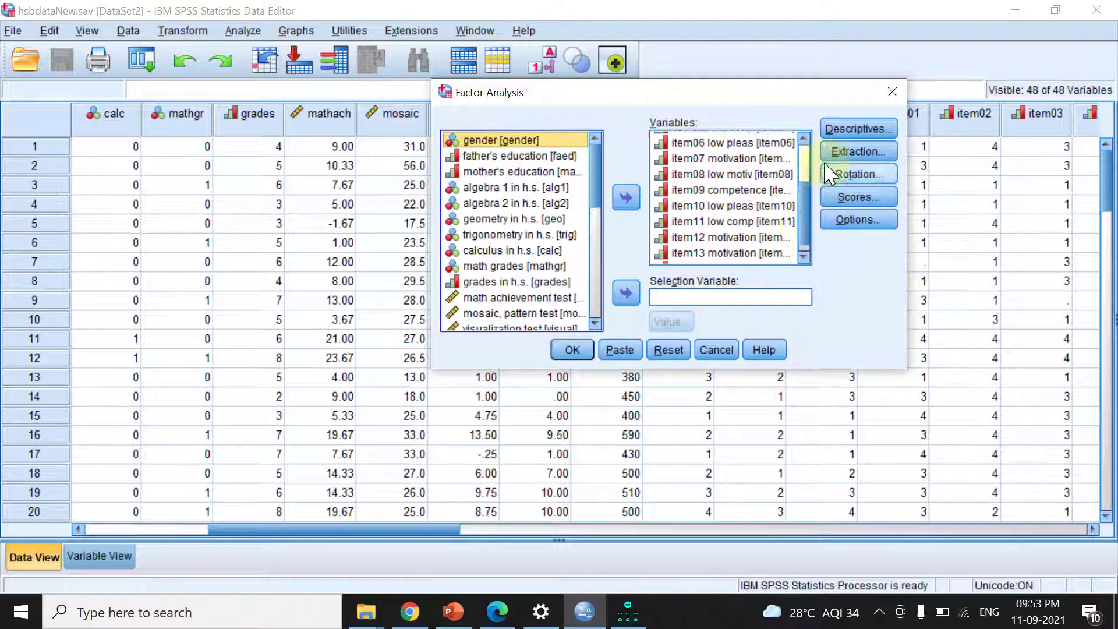
left_click(839, 150)
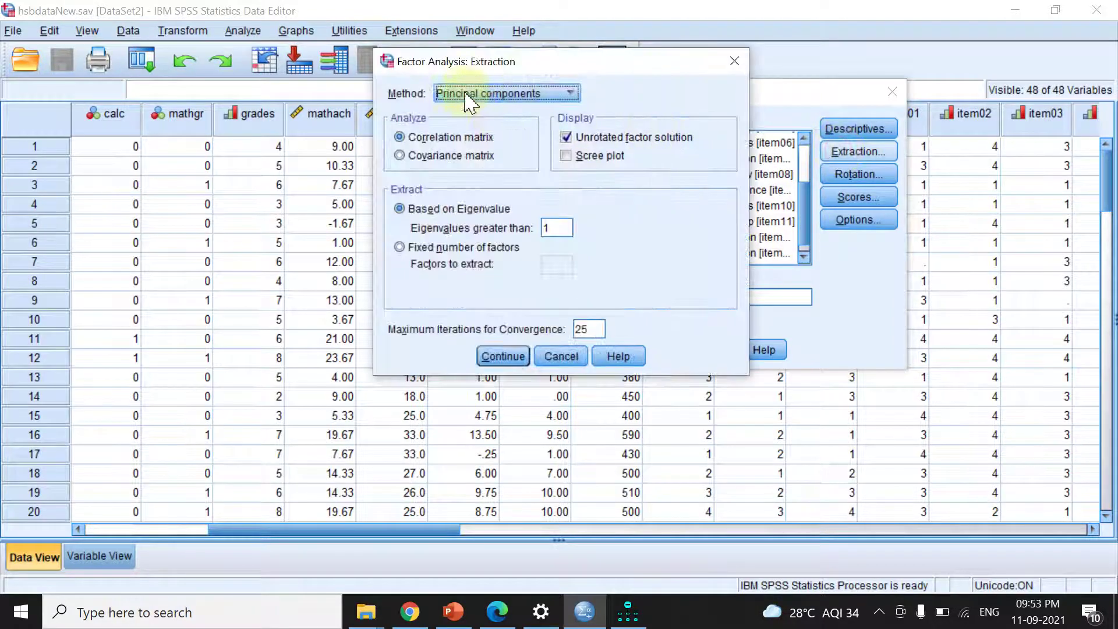
left_click(491, 357)
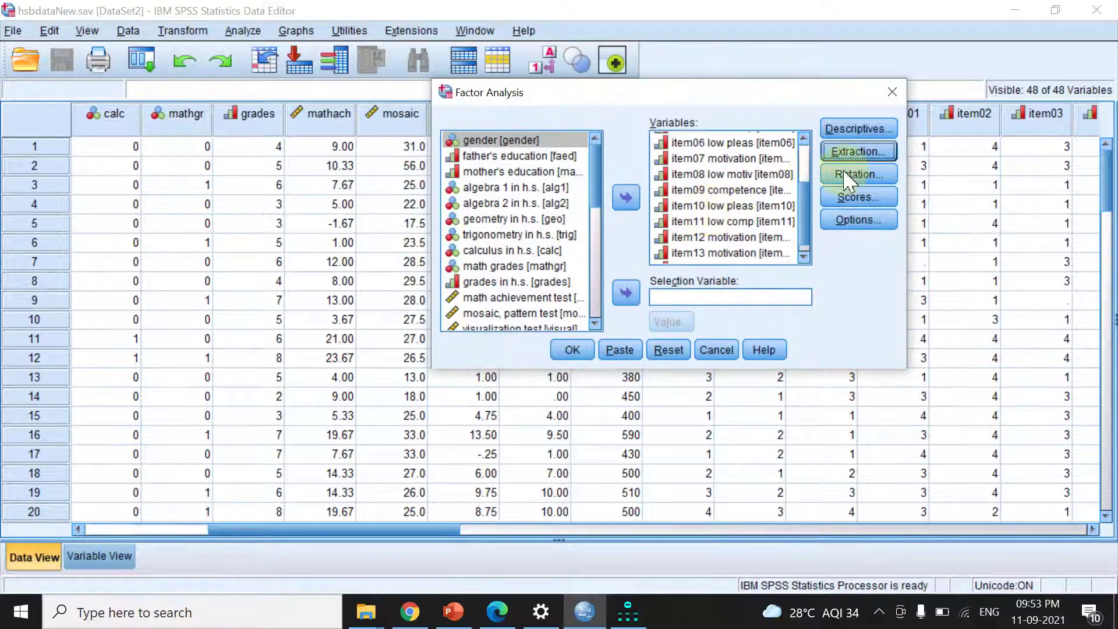
Set the rotation method to Varimax, then bring up the display options.
left_click(871, 178)
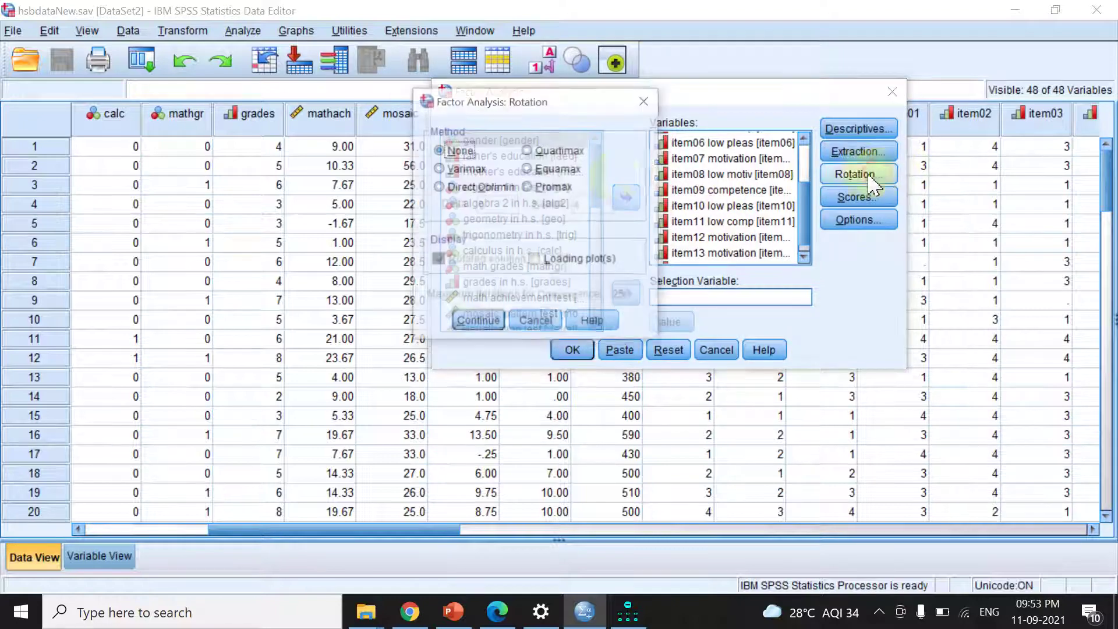
left_click(456, 170)
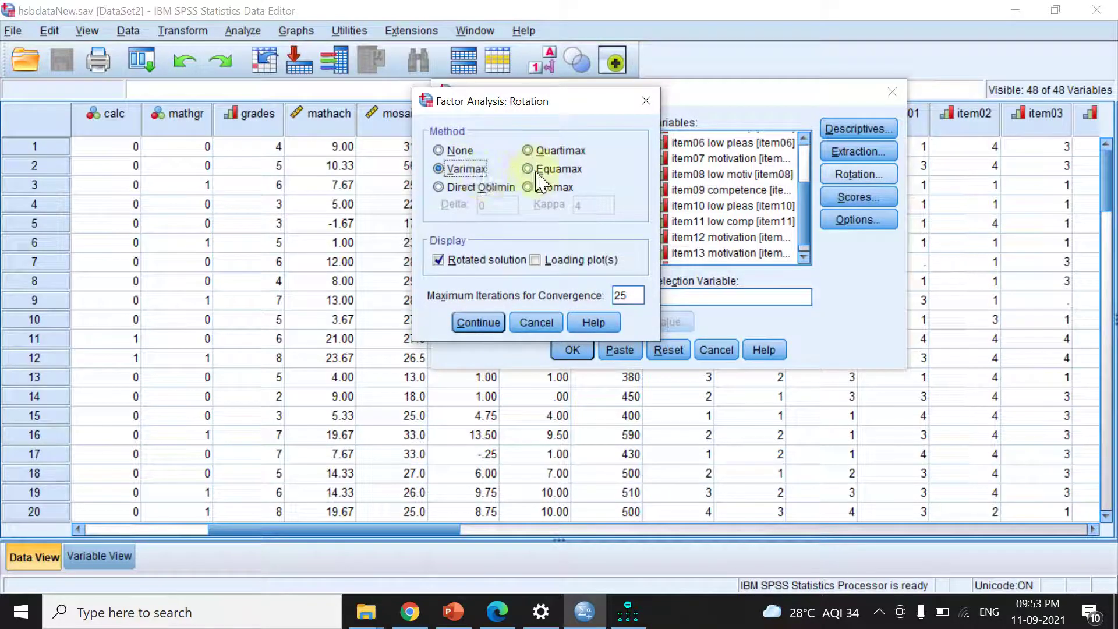
left_click(475, 324)
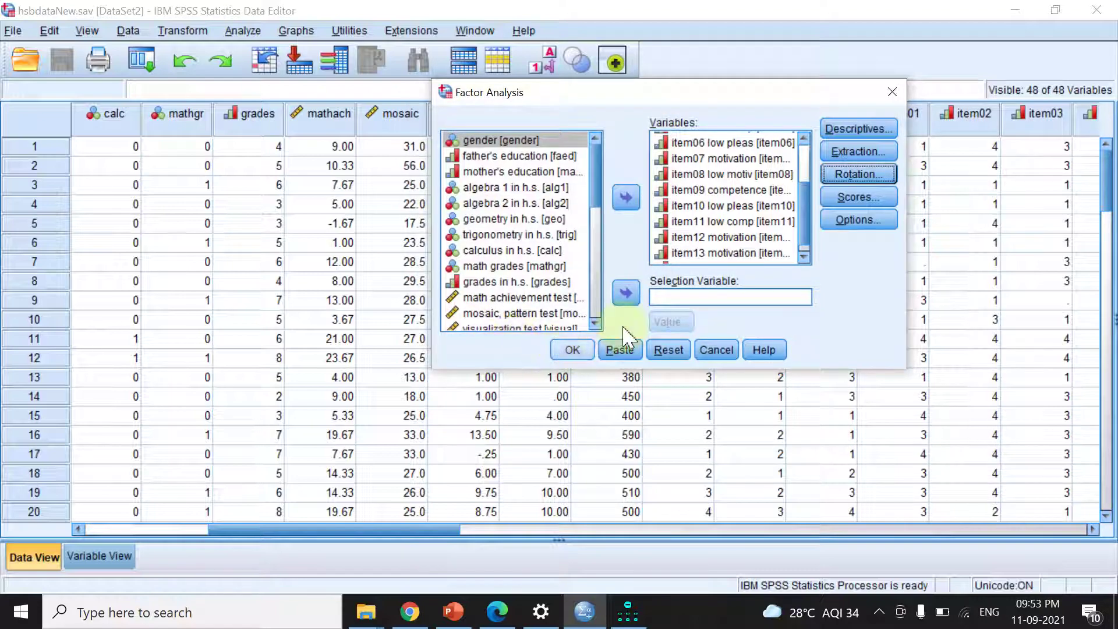
left_click(861, 221)
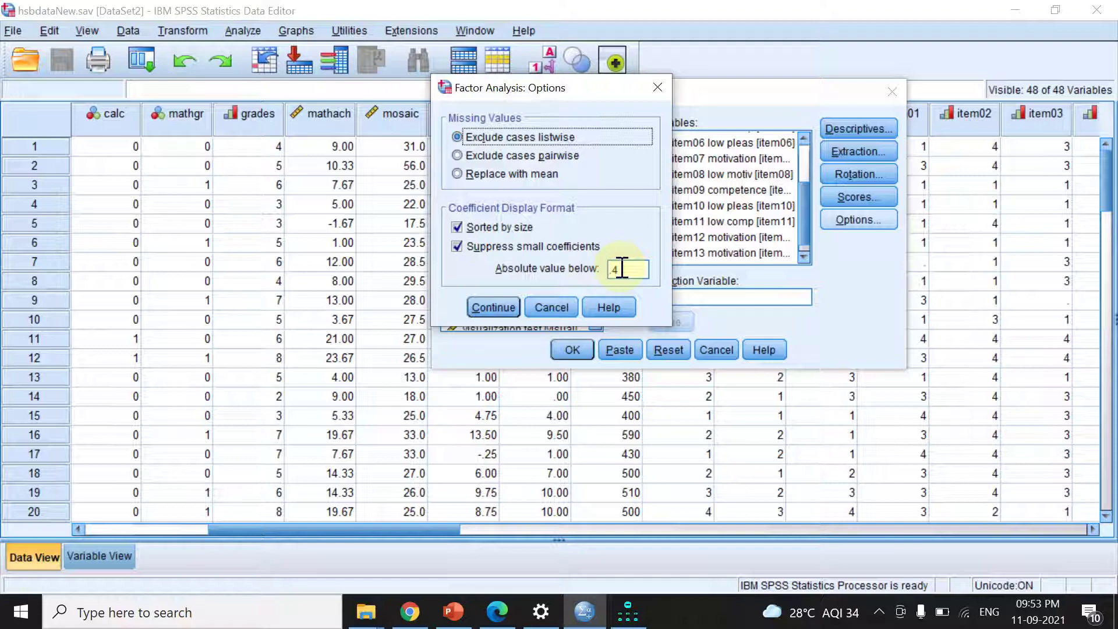
Run the factor analysis with loadings sorted by size and small coefficients suppressed.
left_click(493, 307)
left_click(572, 350)
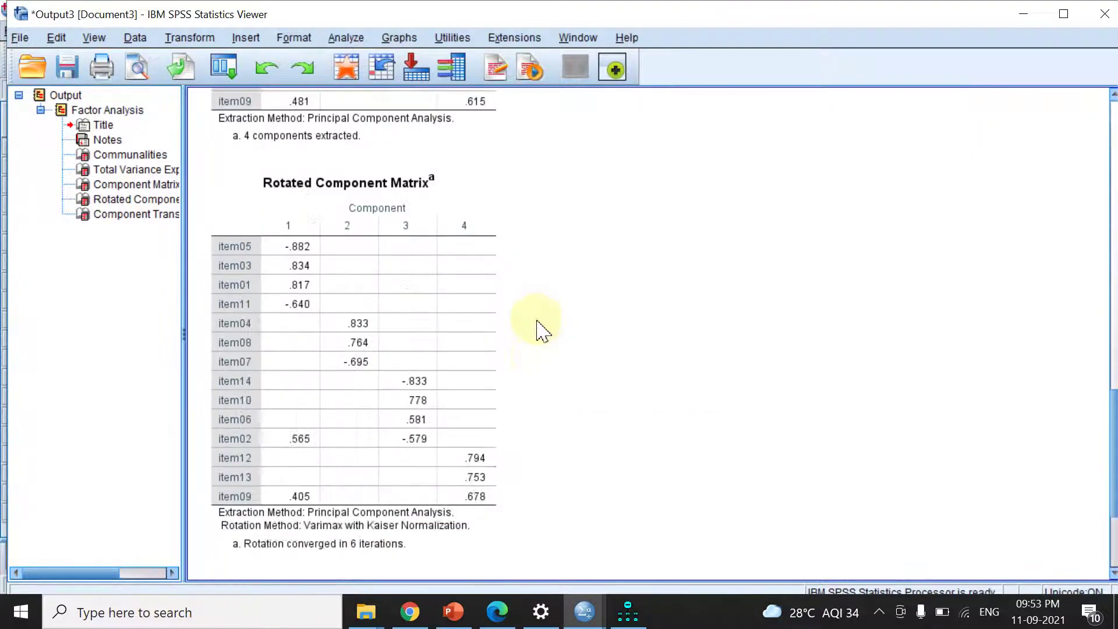
scroll(537, 329, "up", 10)
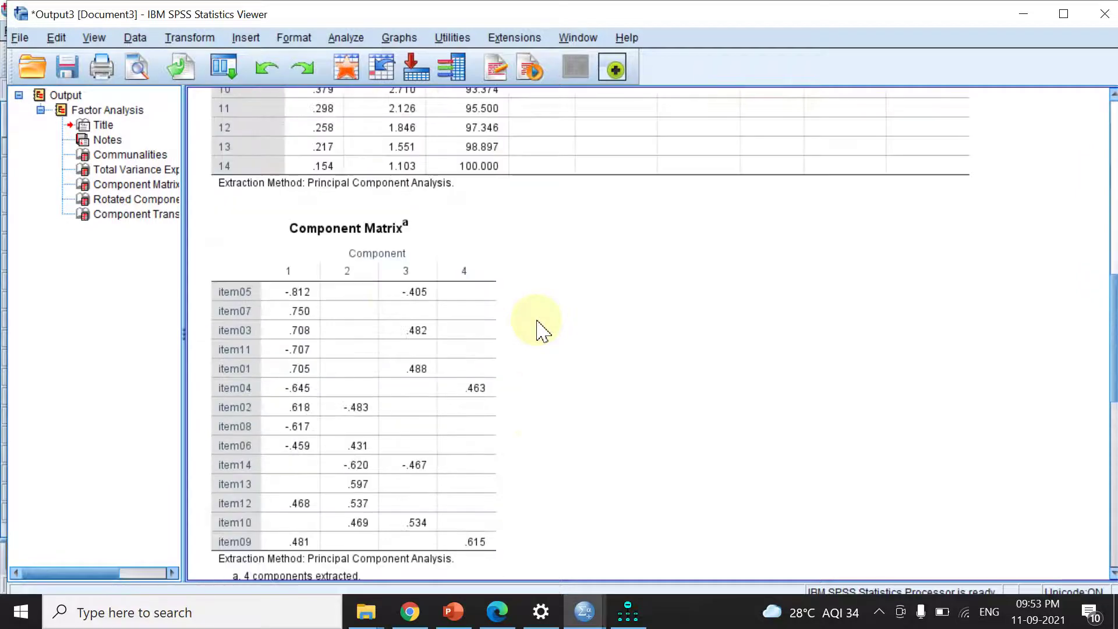
scroll(407, 305, "up", 3)
scroll(410, 311, "down", 12)
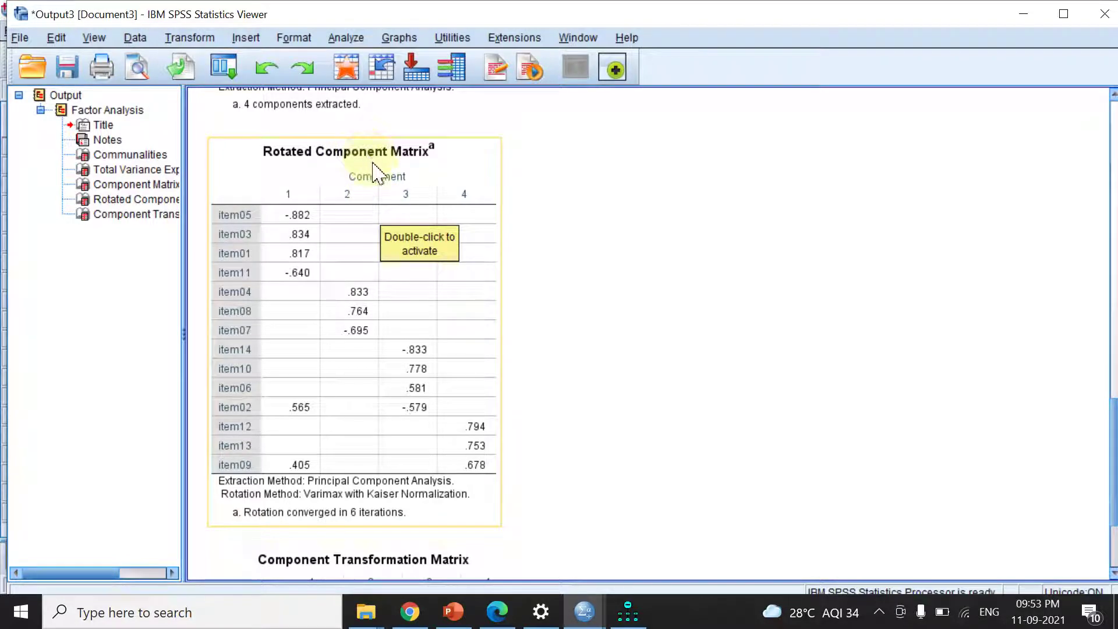
Copy the Rotated Component Matrix table from the output.
left_click(326, 169)
right_click(325, 169)
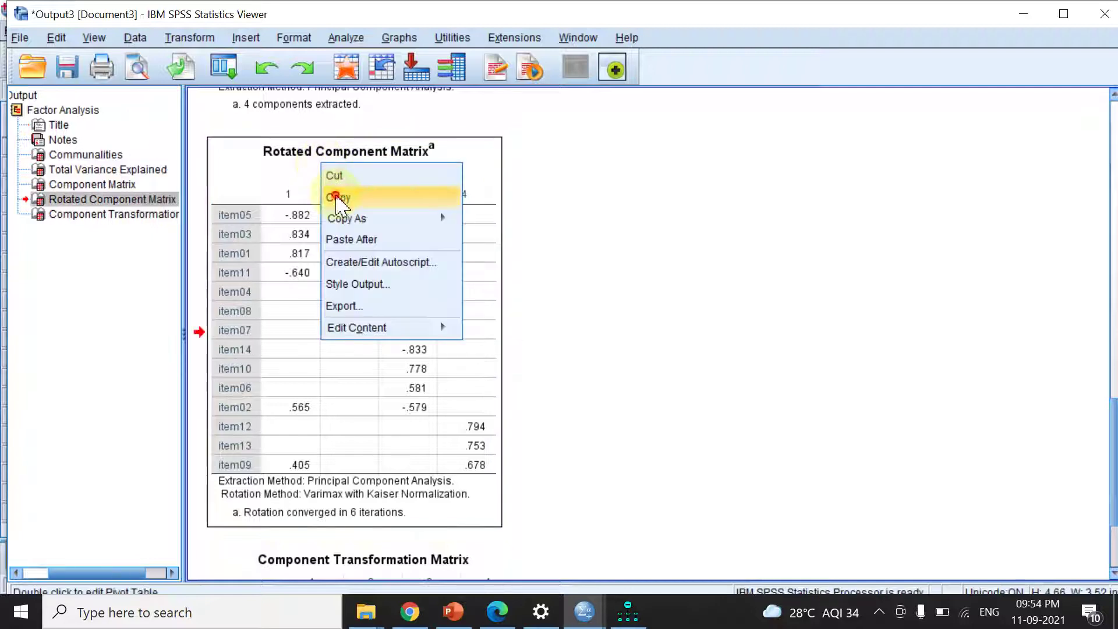
left_click(477, 312)
Switch to IBM SPSS Amos and launch the Pattern Matrix Model Builder plugin.
left_click(627, 611)
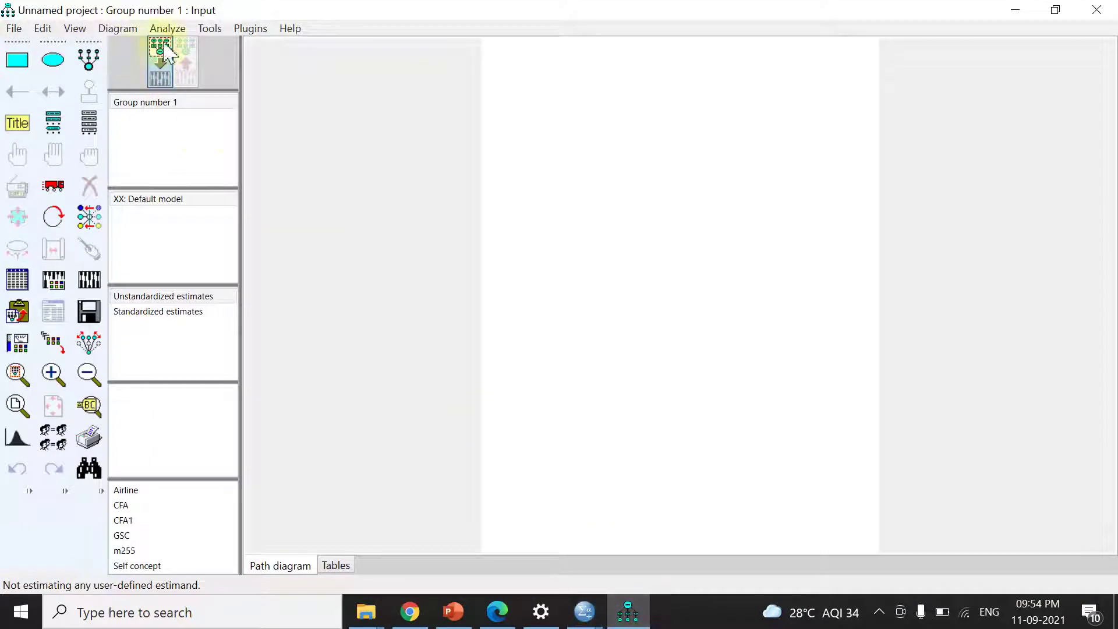
left_click(249, 28)
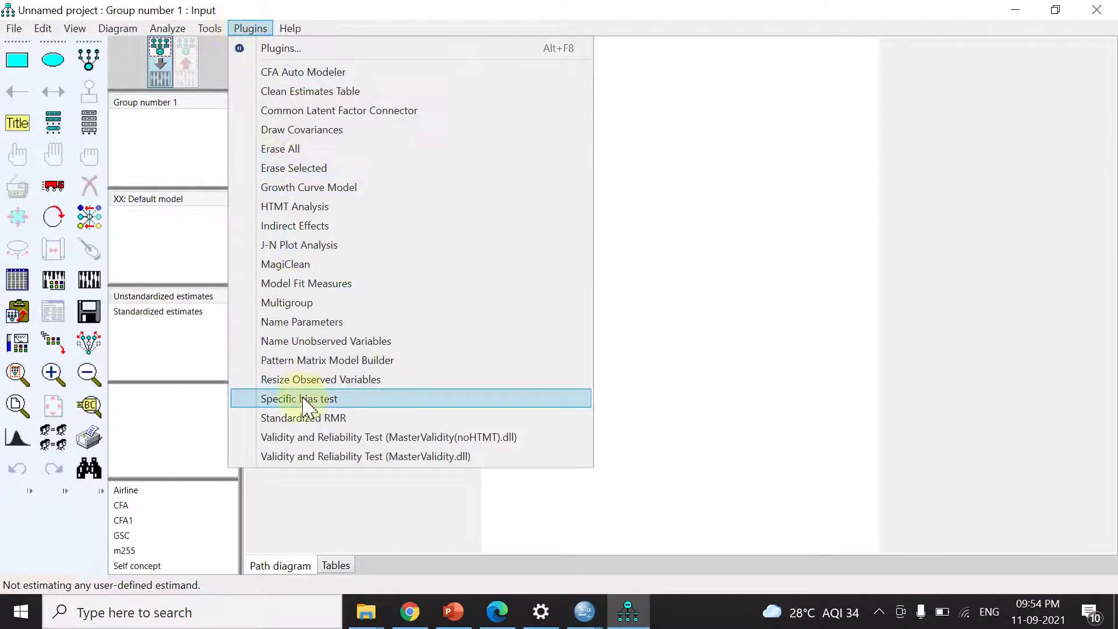
left_click(296, 361)
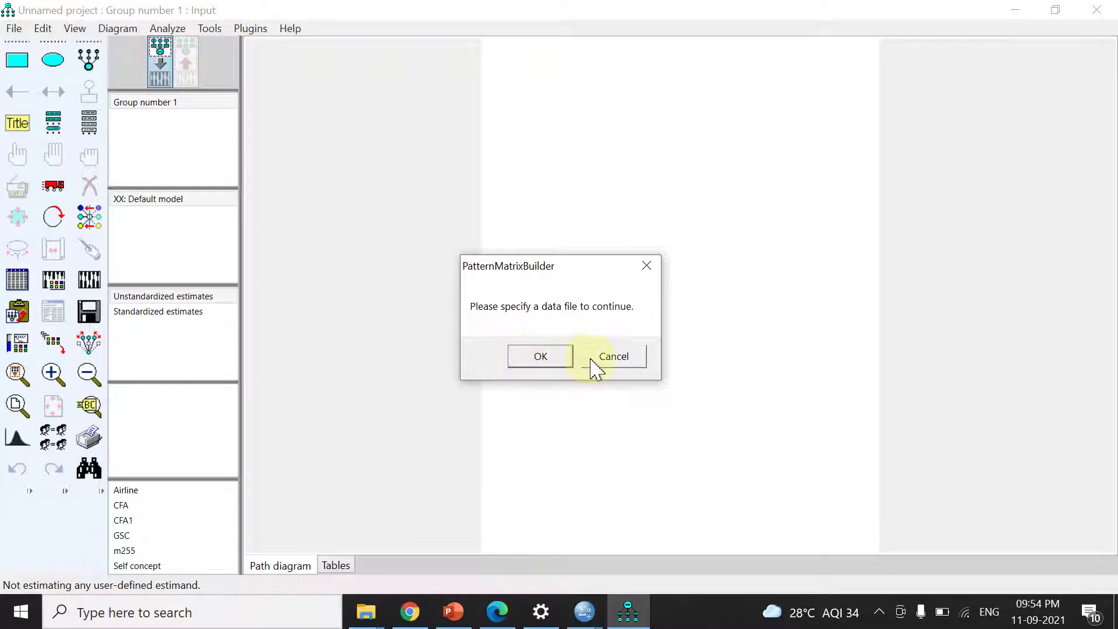
Browse for a data file and select hsbdataNew.
left_click(540, 357)
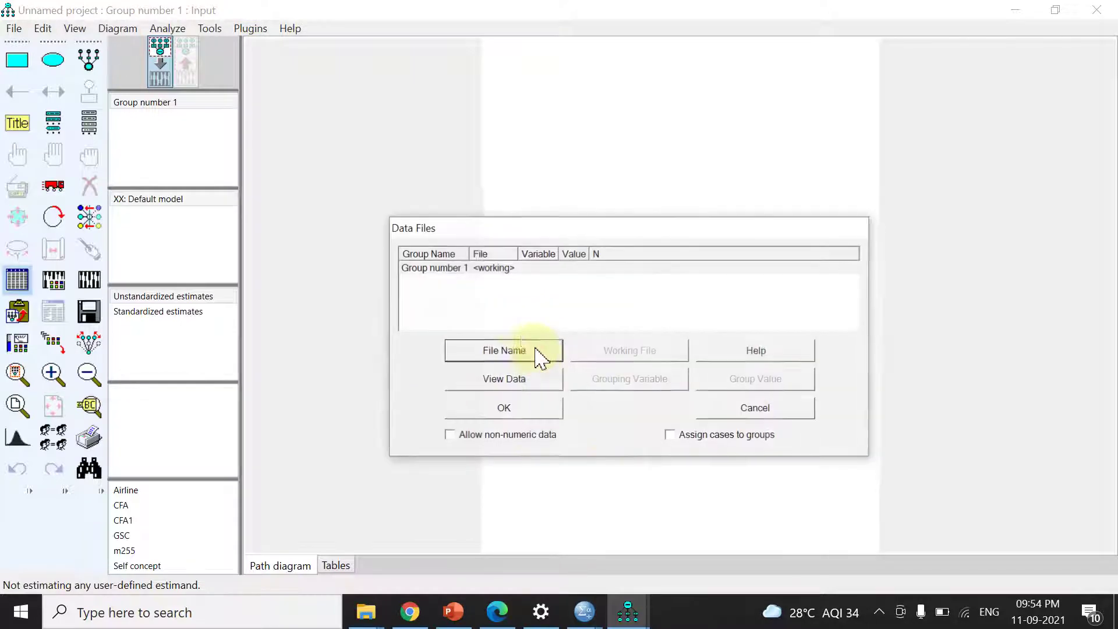
left_click(489, 352)
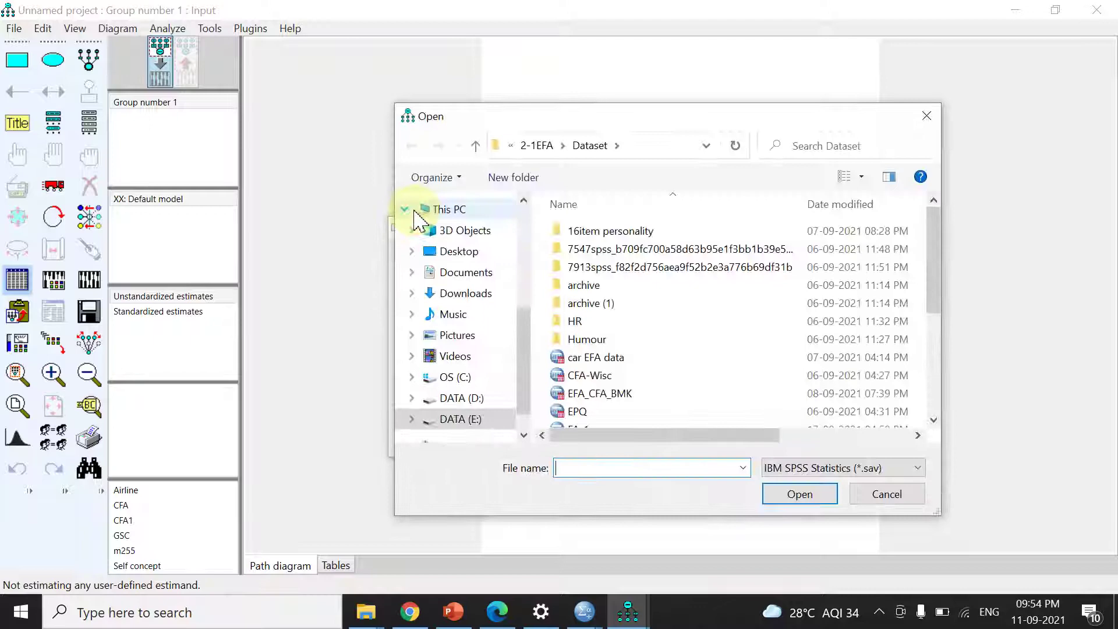
scroll(599, 358, "down", 2)
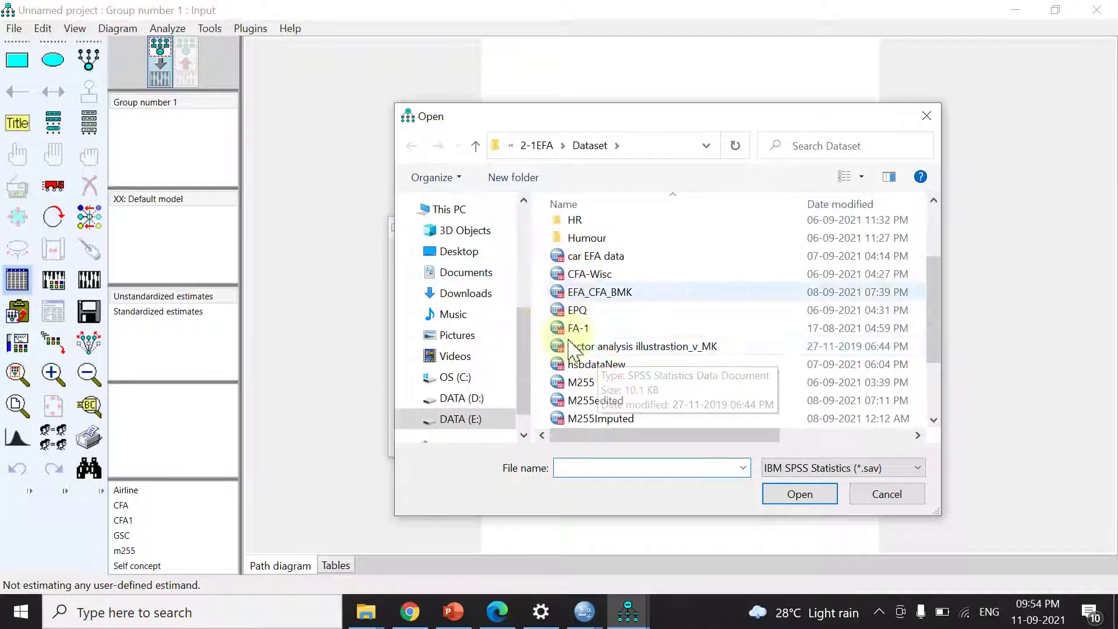
left_click(582, 367)
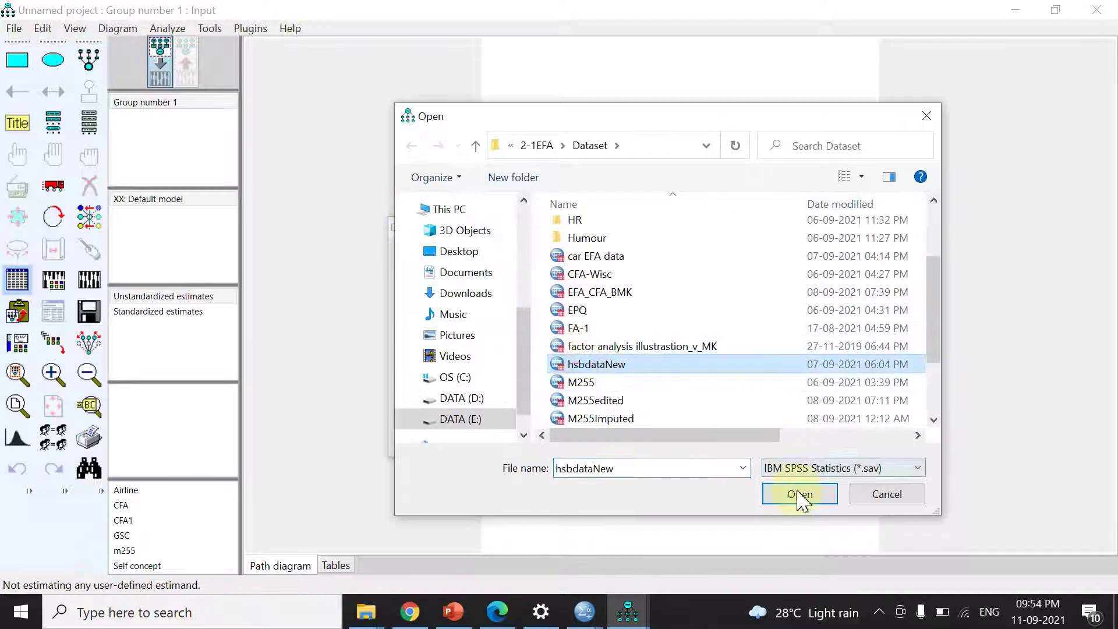
Confirm hsbdataNew as the data file and move the Pattern Matrix Input window higher.
left_click(800, 494)
left_click(545, 409)
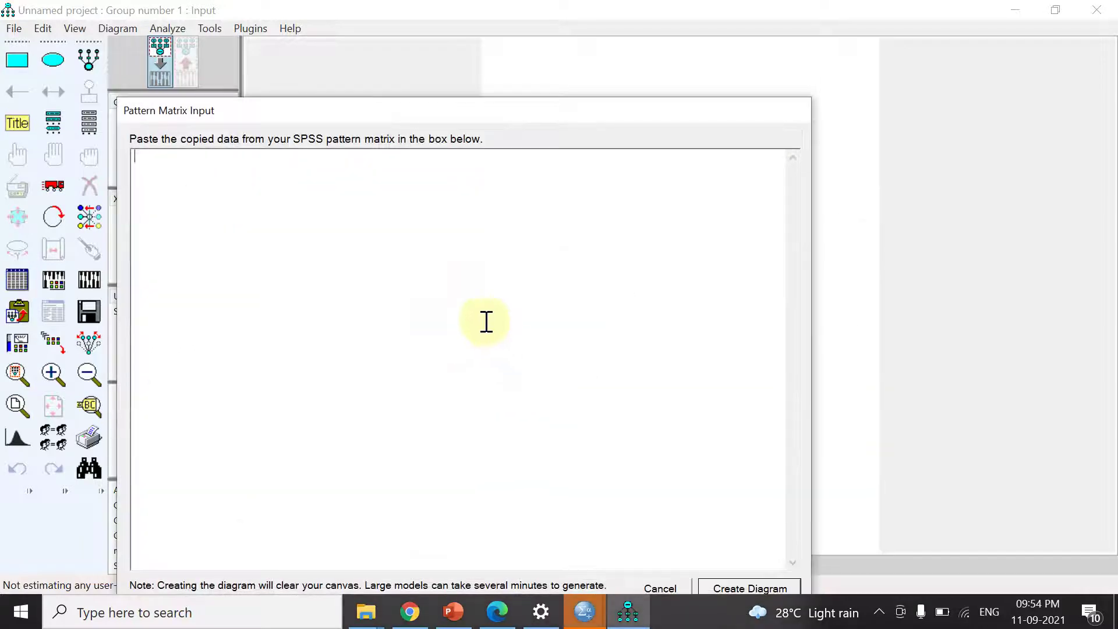
left_click_drag(374, 116, 375, 36)
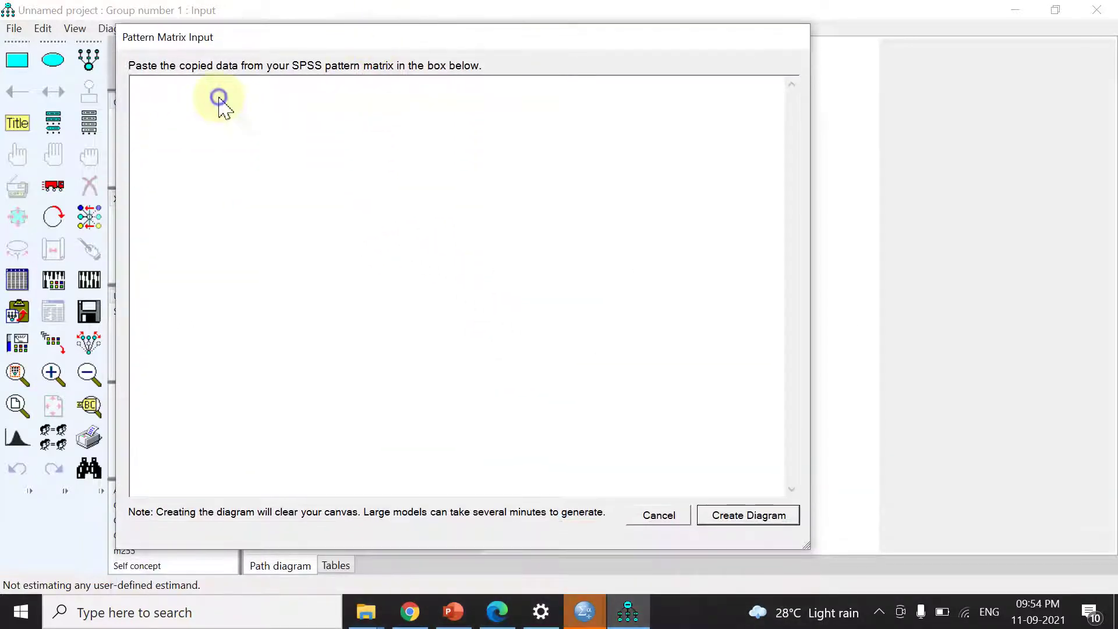
Copy the Rotated Component Matrix again from the SPSS output.
right_click(220, 99)
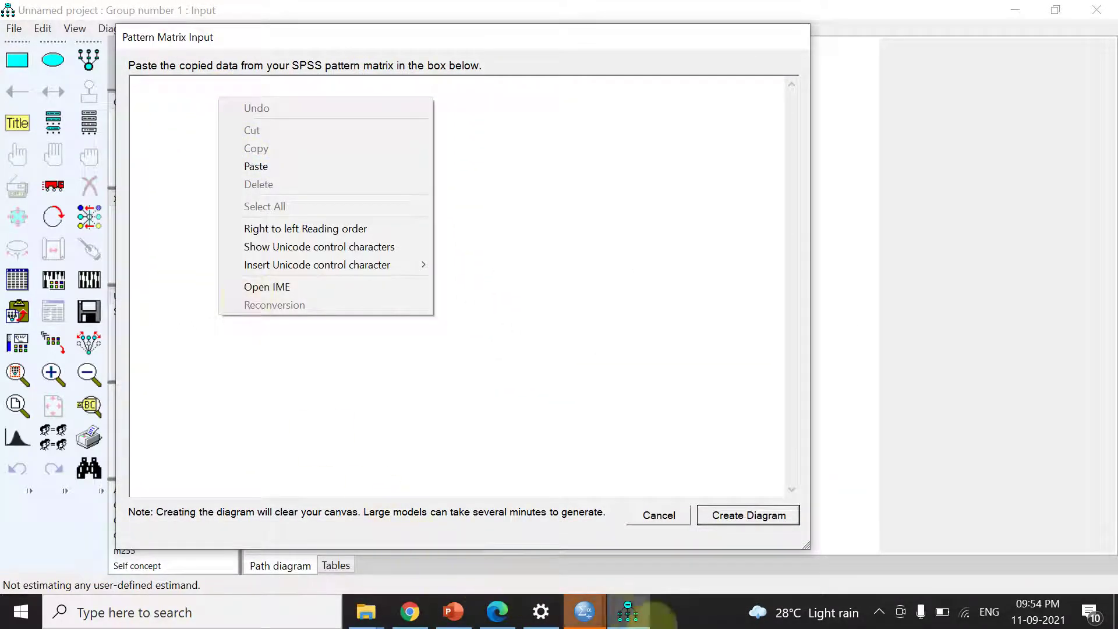
left_click(582, 608)
left_click(609, 542)
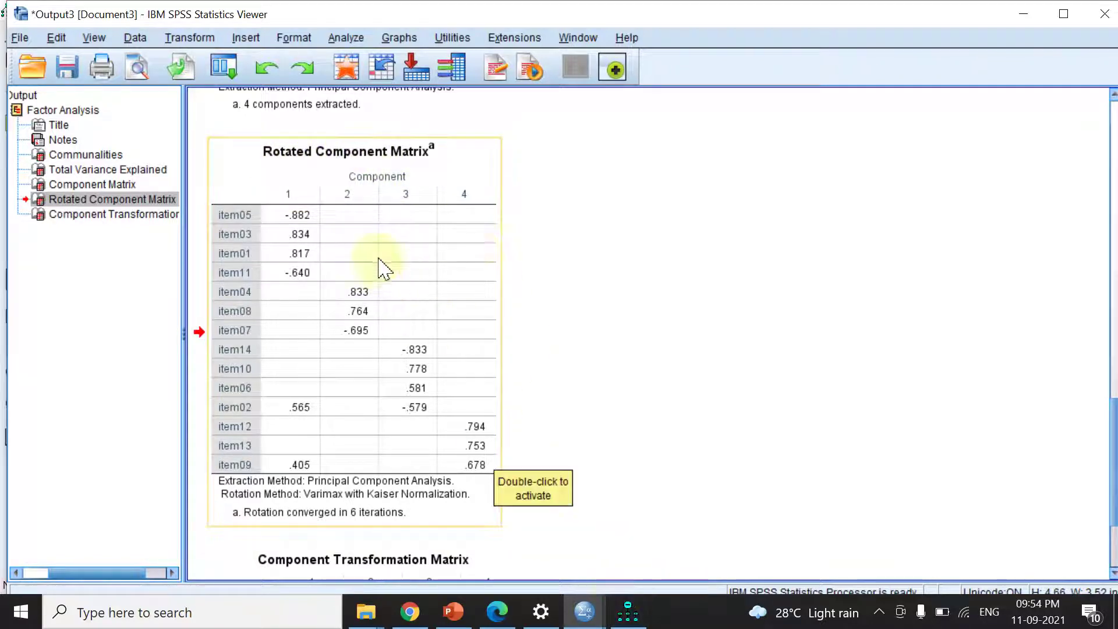
right_click(469, 262)
left_click(489, 288)
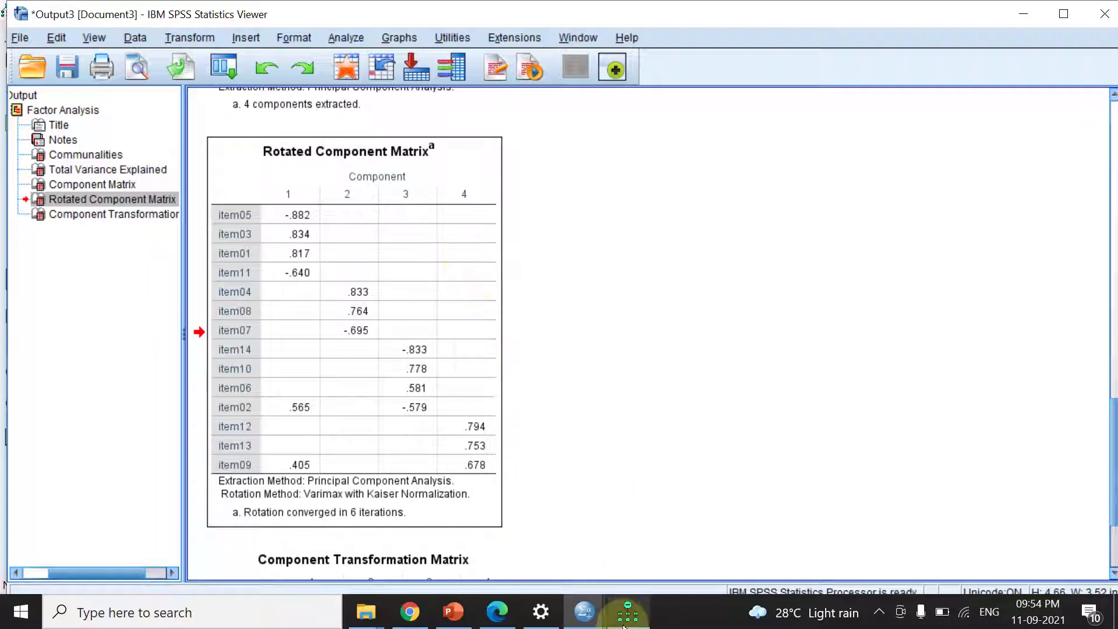
Paste the matrix into the Pattern Matrix Input box and create the CFA path diagram.
left_click(627, 612)
right_click(179, 122)
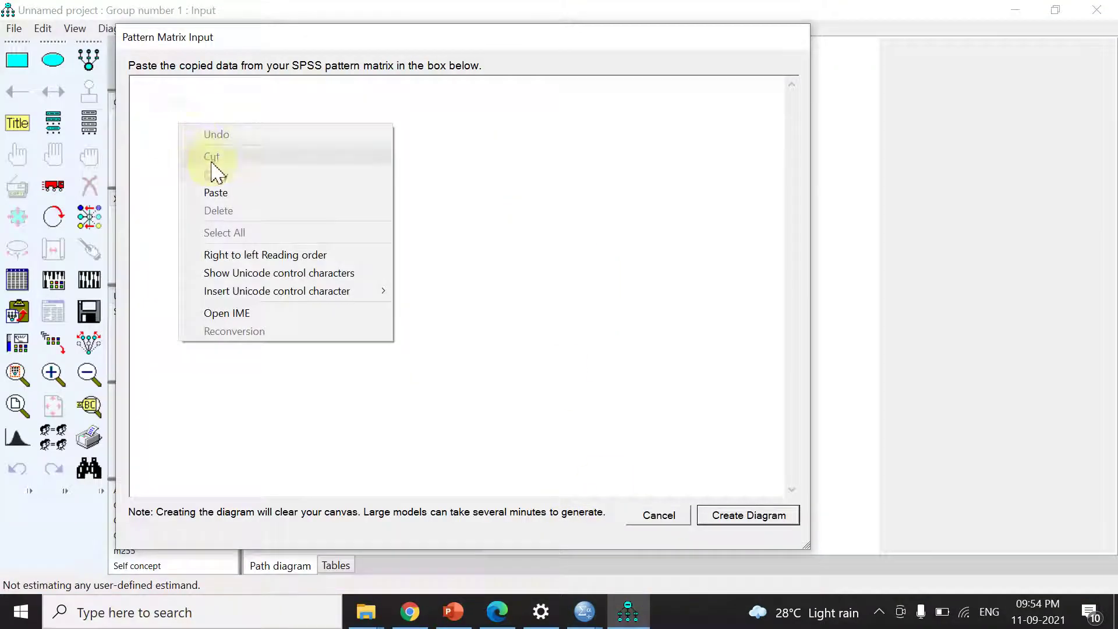
left_click(215, 192)
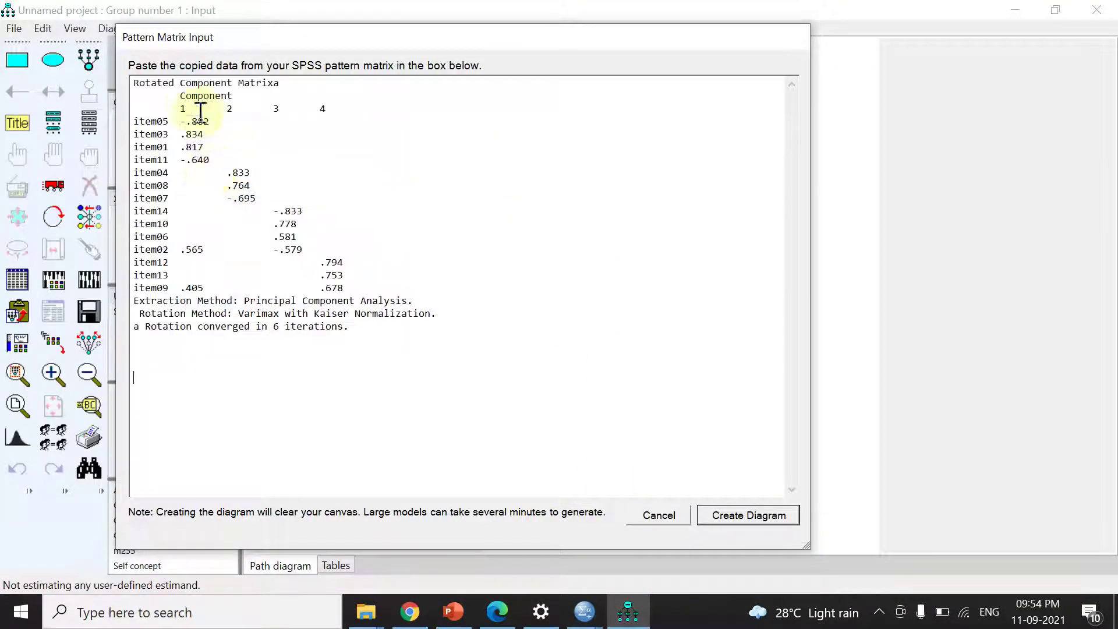
left_click(729, 521)
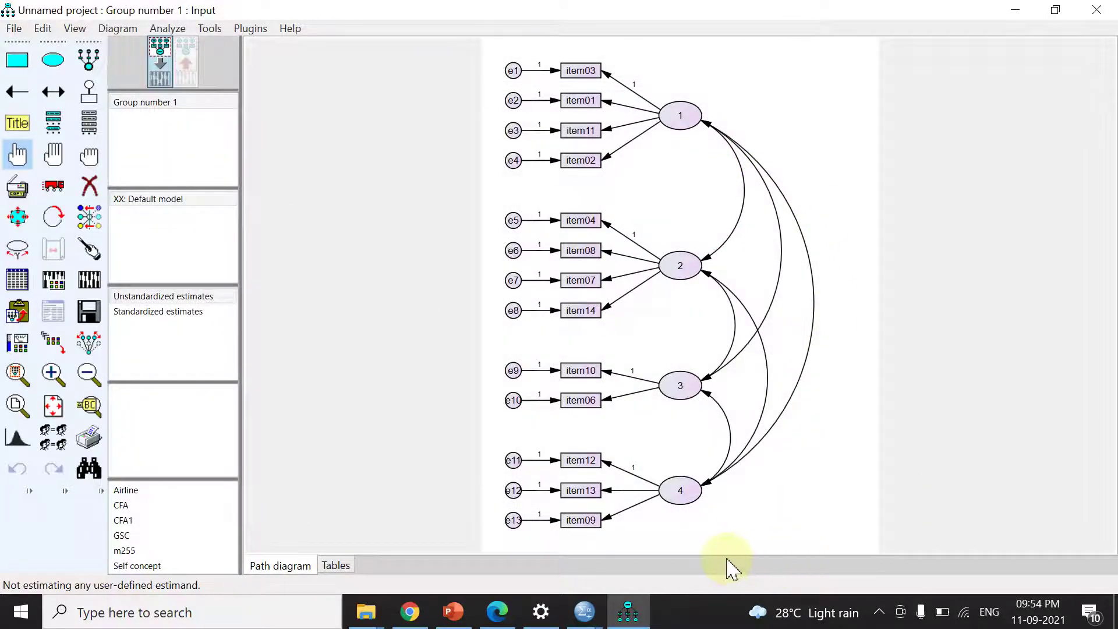
left_click(583, 611)
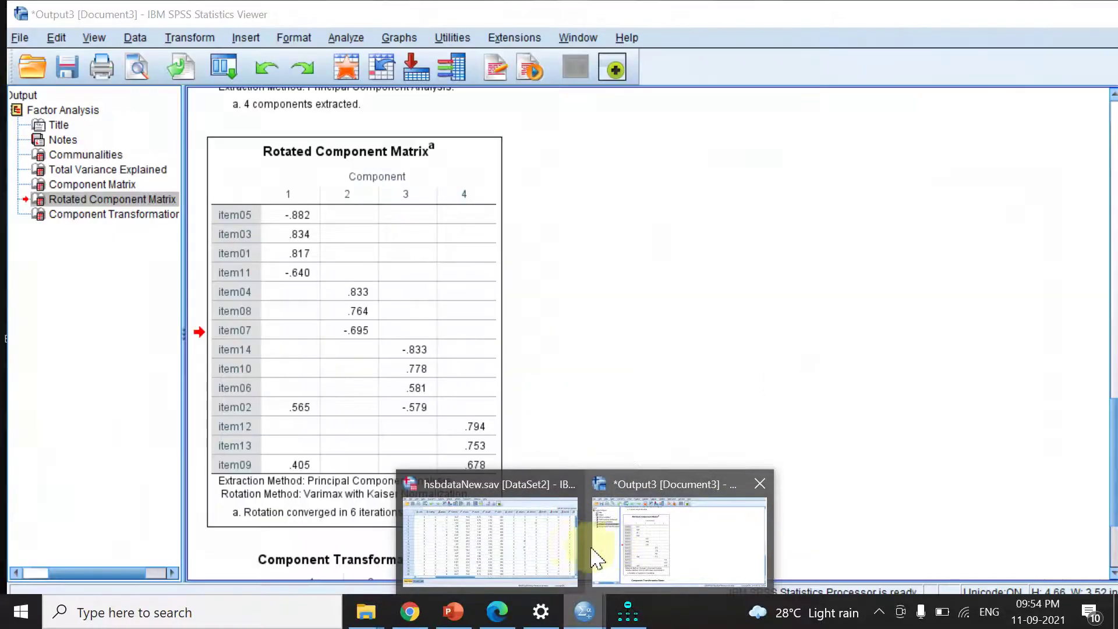
Return to the hsbdataNew Data Editor and reopen Factor Analysis from recent dialogs.
left_click(562, 536)
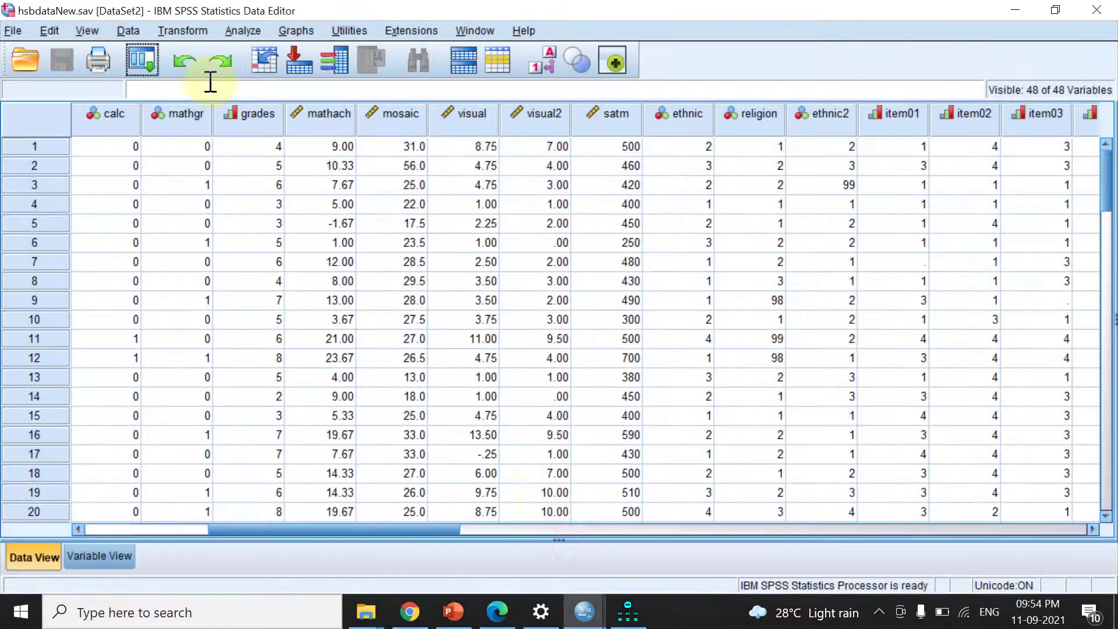
left_click(141, 58)
left_click(152, 93)
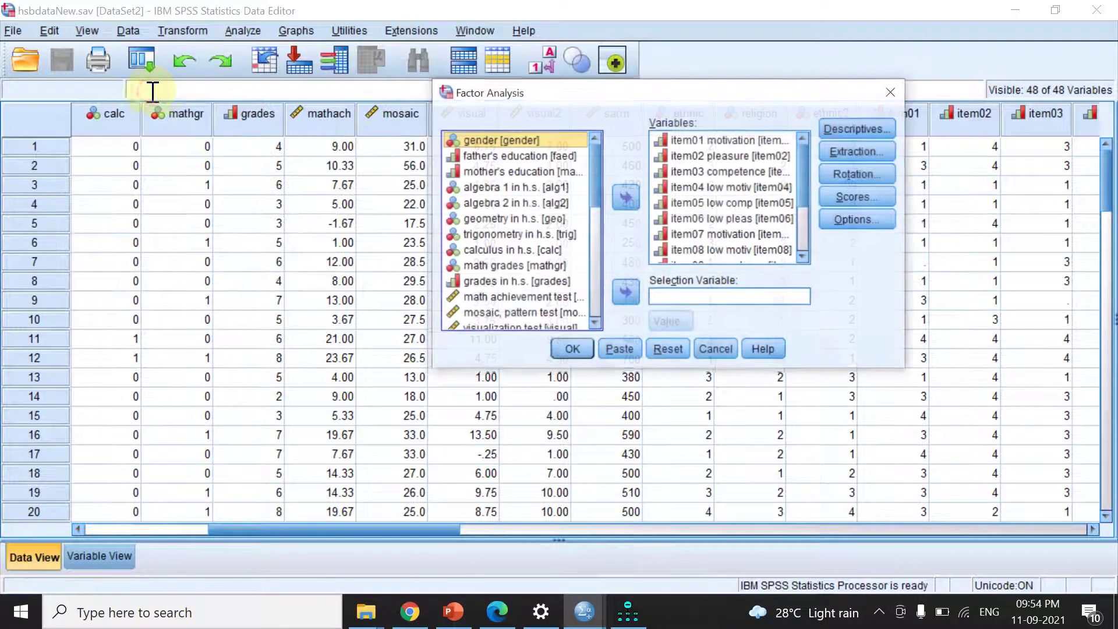
Keep Principal components extraction, then open Rotation settings to choose an oblique rotation.
left_click(858, 152)
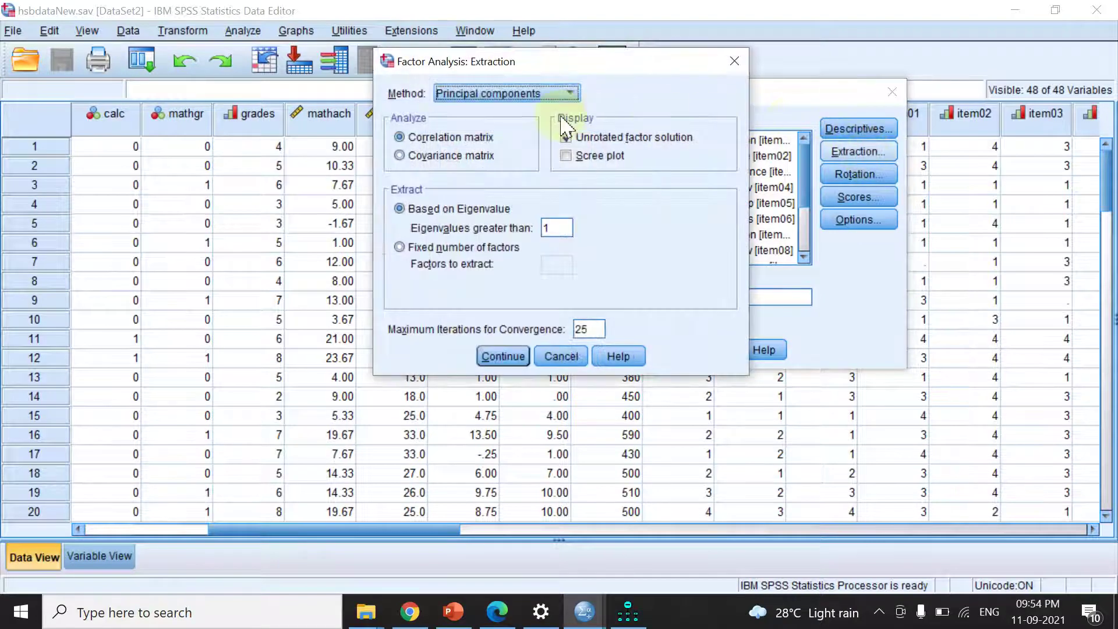
left_click(510, 100)
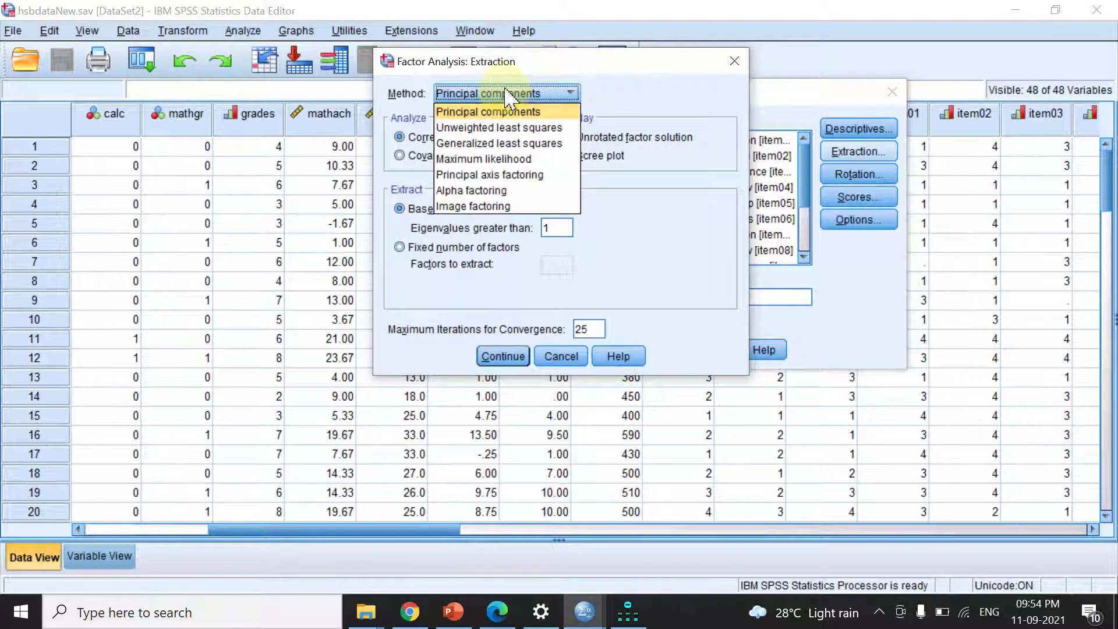
left_click(504, 112)
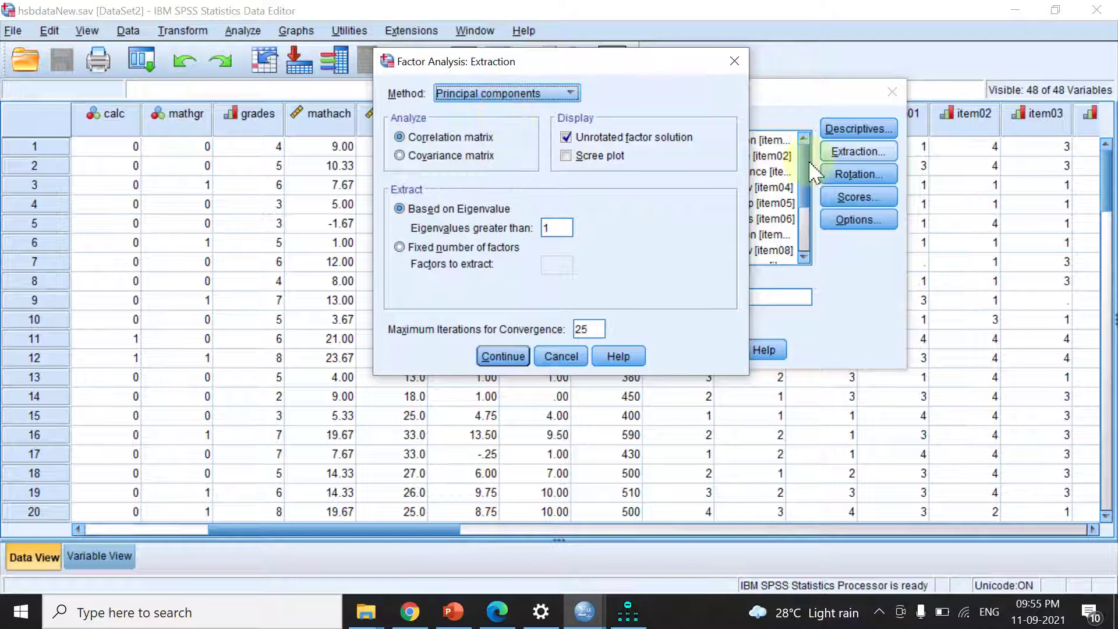
left_click(857, 176)
left_click(501, 356)
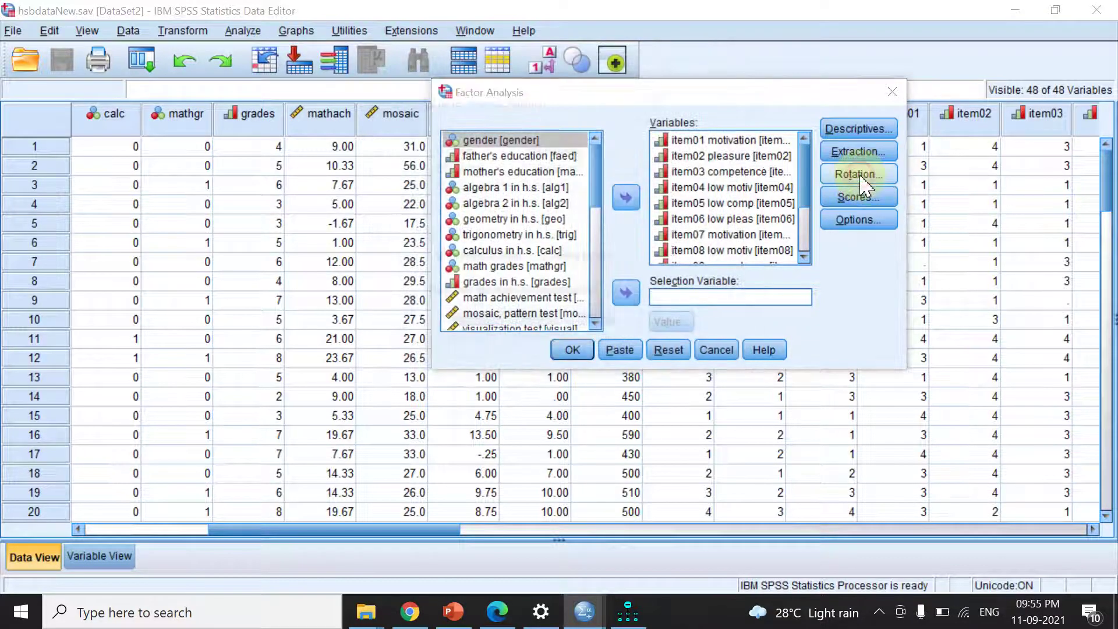
left_click(858, 174)
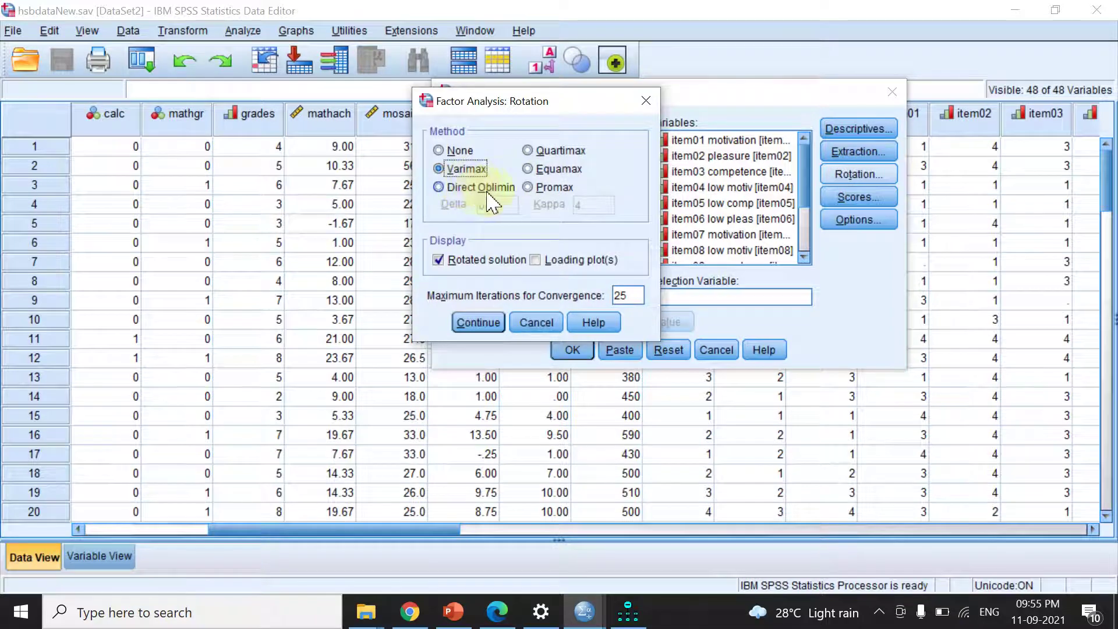
left_click(456, 187)
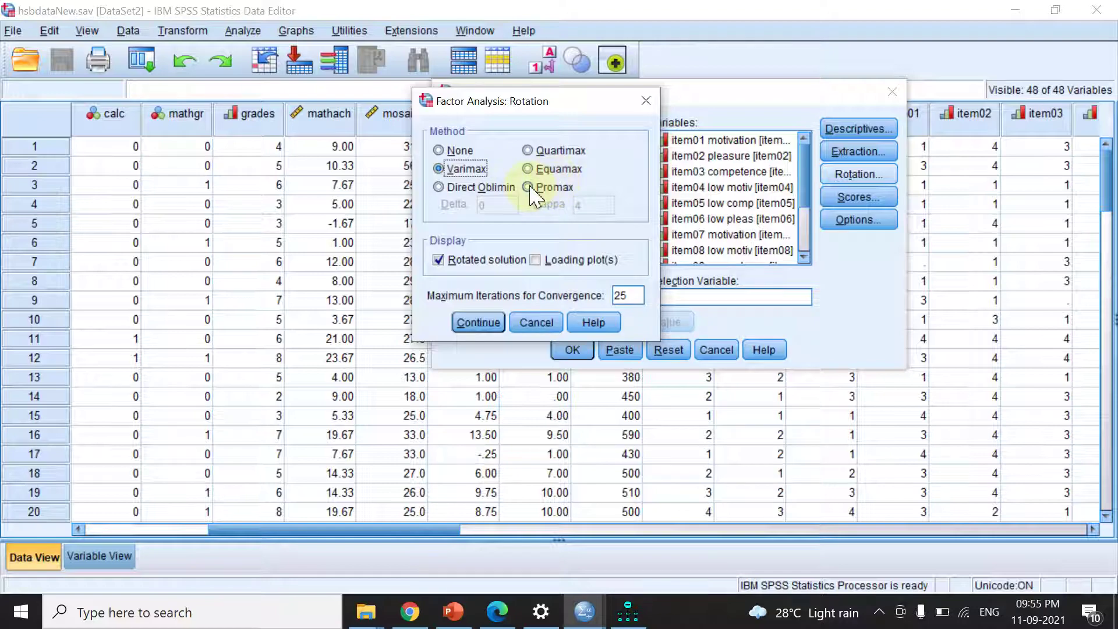
Run the Promax-rotated factor analysis and scroll through the new output.
left_click(475, 321)
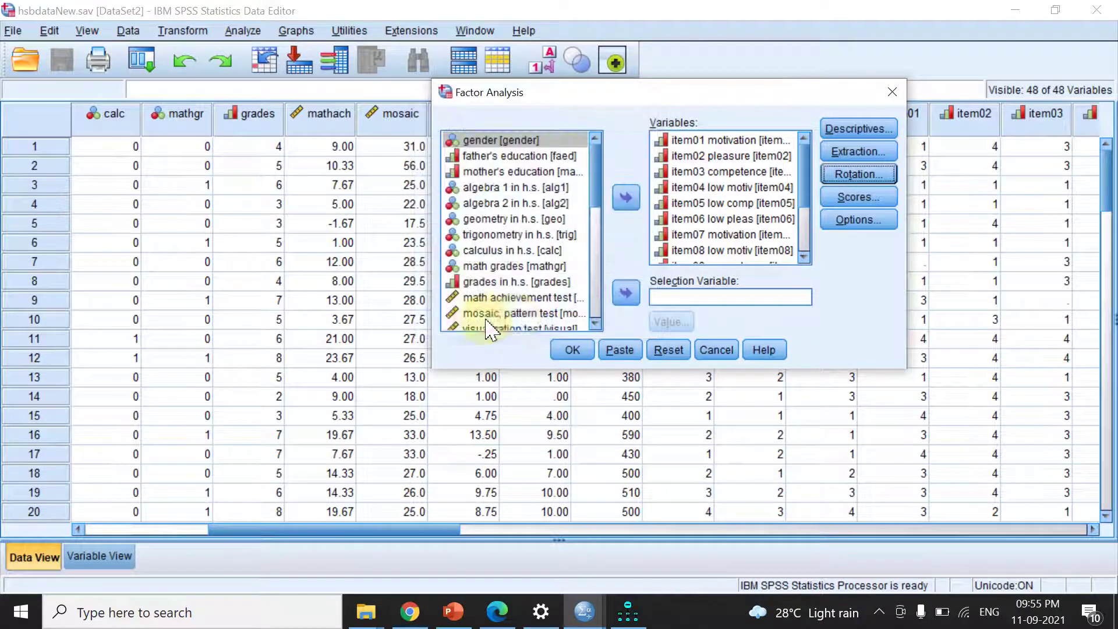
left_click(573, 350)
scroll(541, 288, "down", 15)
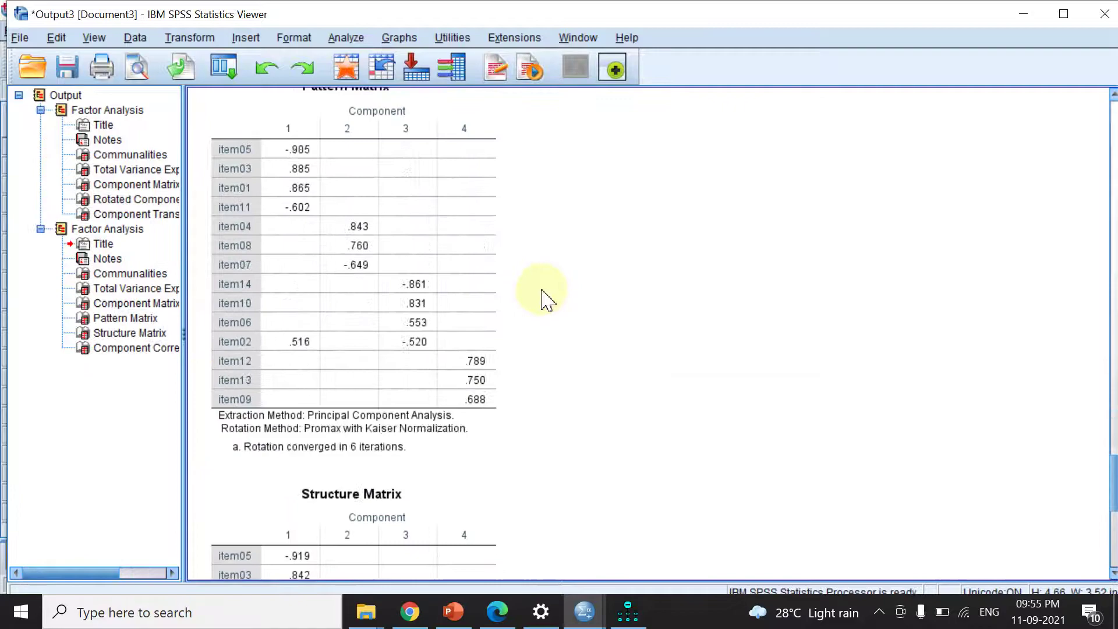
scroll(542, 300, "down", 10)
scroll(549, 305, "up", 5)
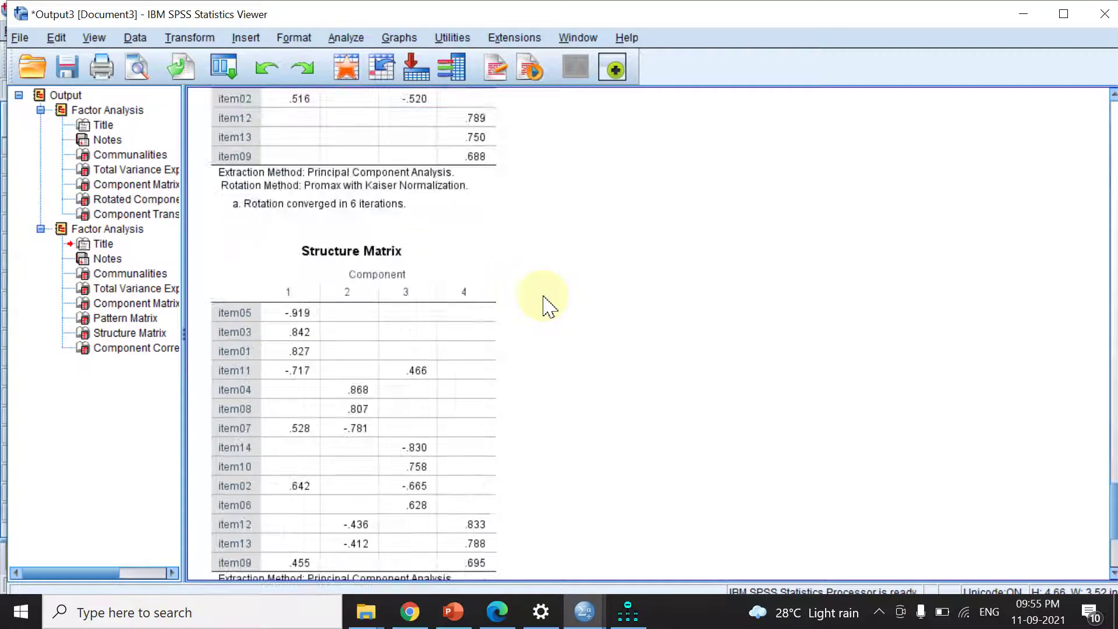
scroll(549, 306, "up", 4)
scroll(549, 306, "down", 8)
scroll(549, 306, "up", 5)
scroll(544, 297, "up", 5)
Select the four-component Pattern Matrix and Structure Matrix tables.
left_click(405, 248)
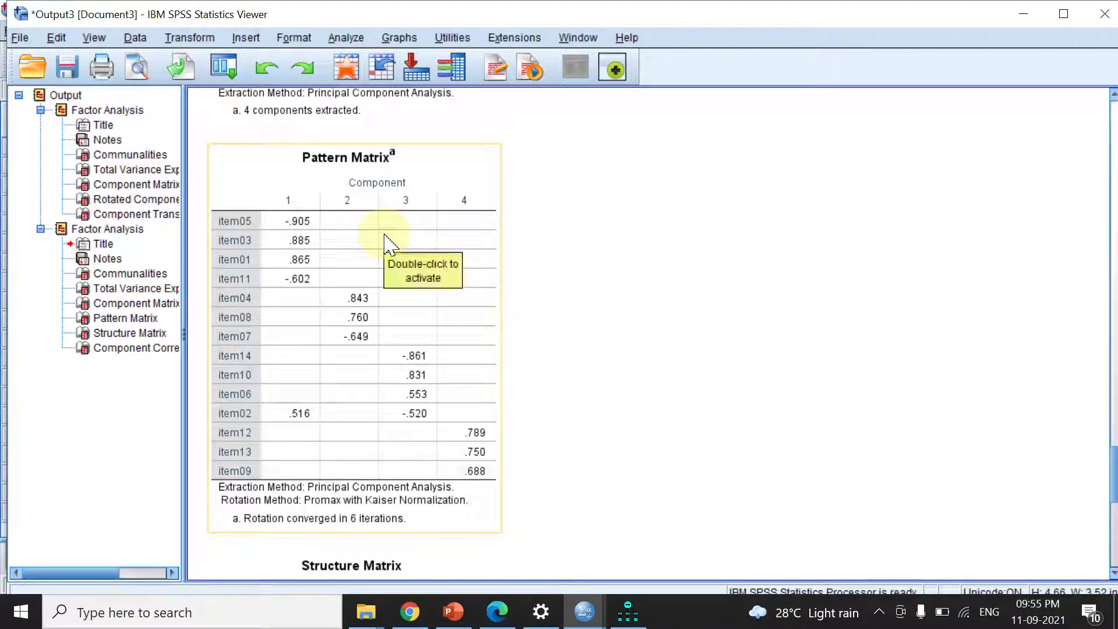
scroll(358, 221, "down", 5)
left_click(396, 376)
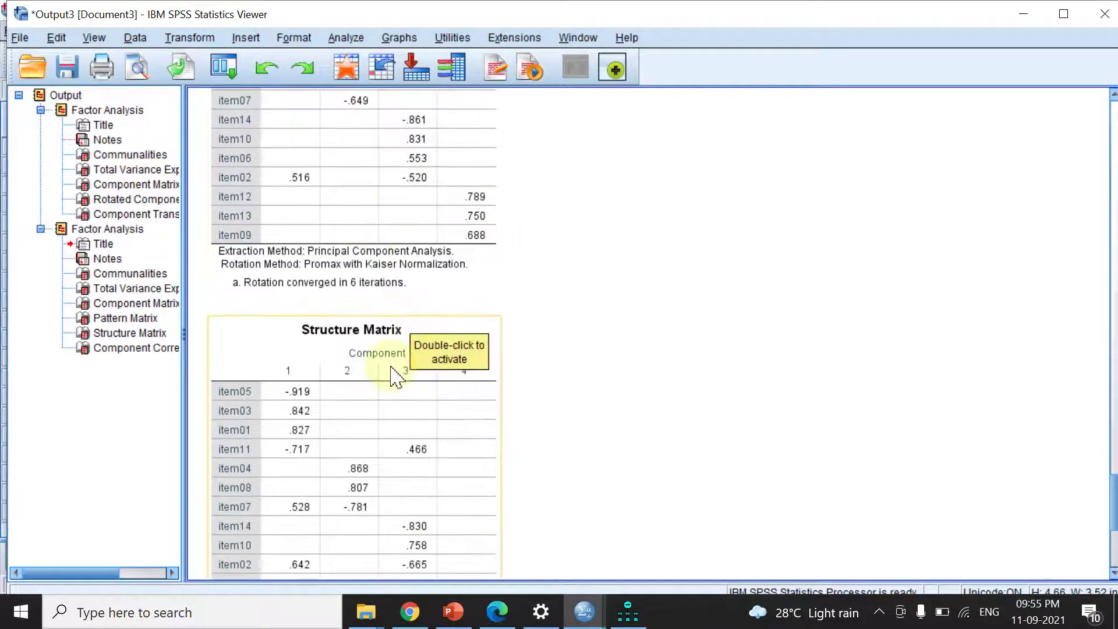
scroll(431, 303, "up", 3)
scroll(368, 265, "up", 4)
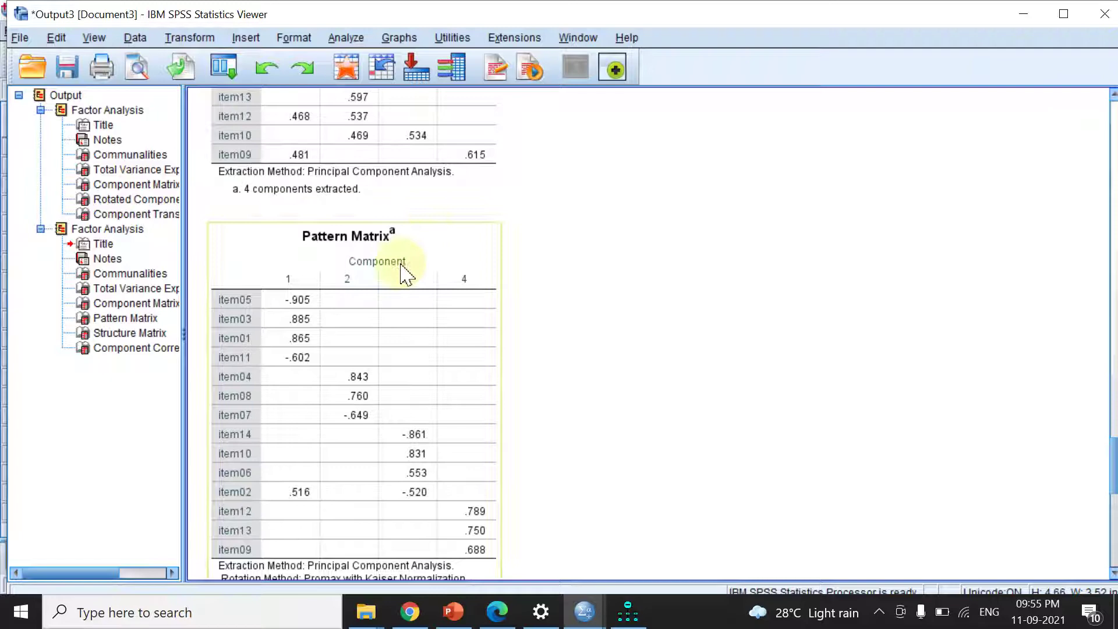
mouse_move(678, 7)
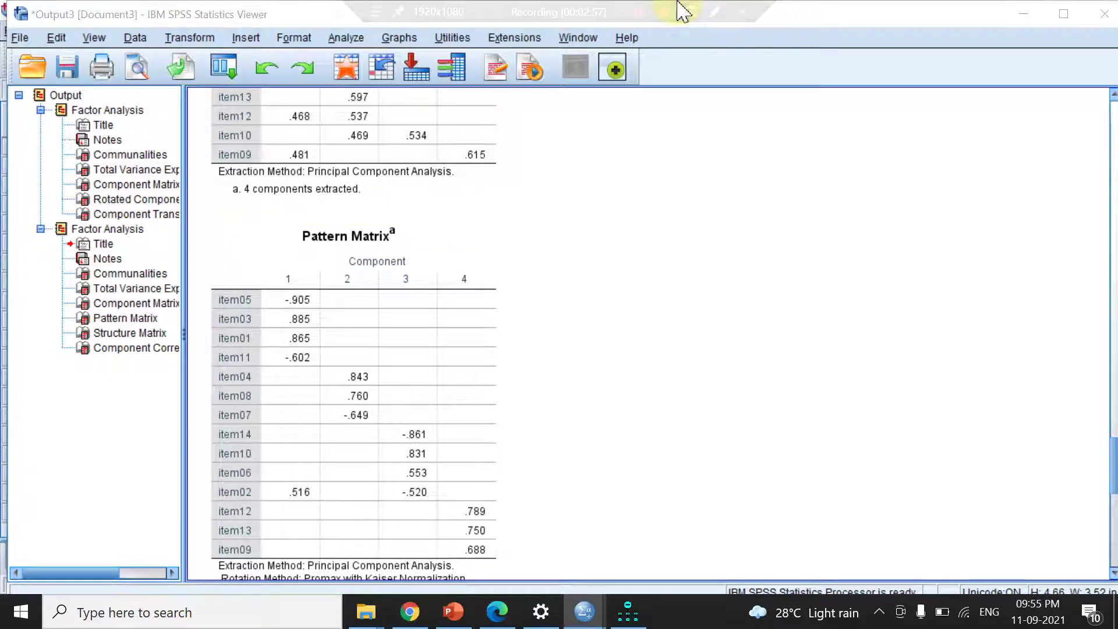
left_click(715, 13)
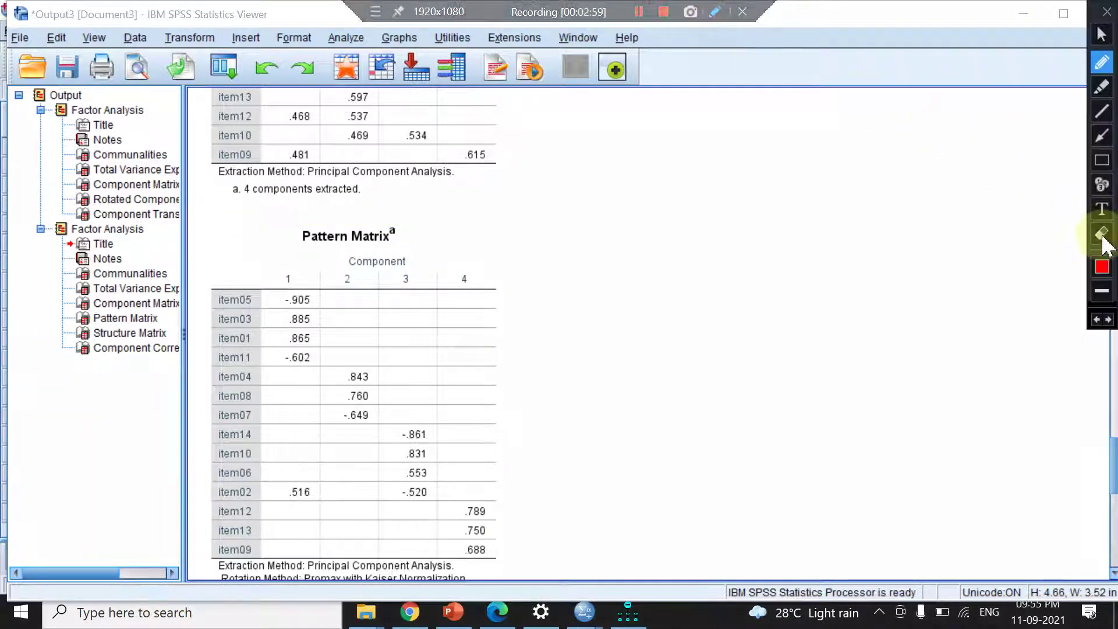
left_click(1100, 161)
mouse_move(203, 215)
left_mouse_down()
mouse_move(212, 235)
mouse_move(525, 281)
left_mouse_up()
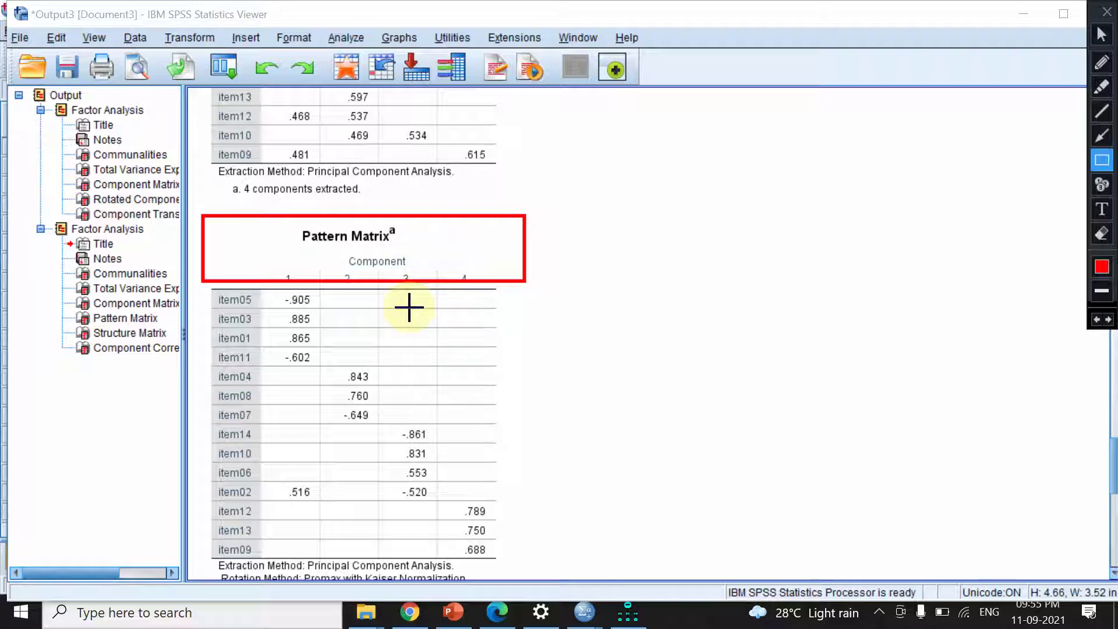
left_click(1101, 233)
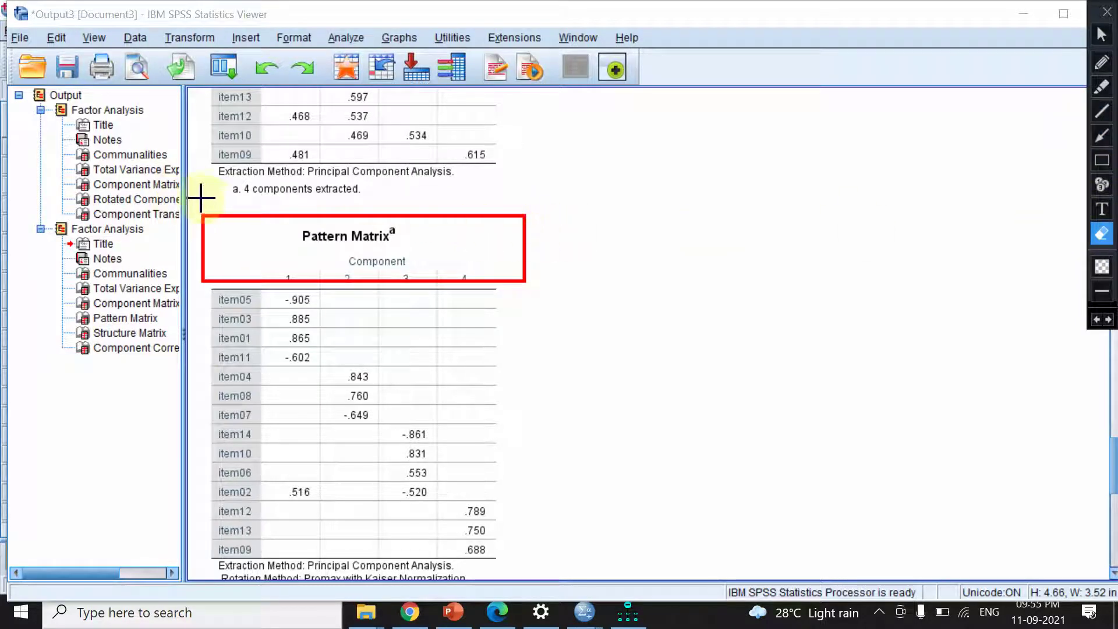
left_click_drag(265, 291, 569, 292)
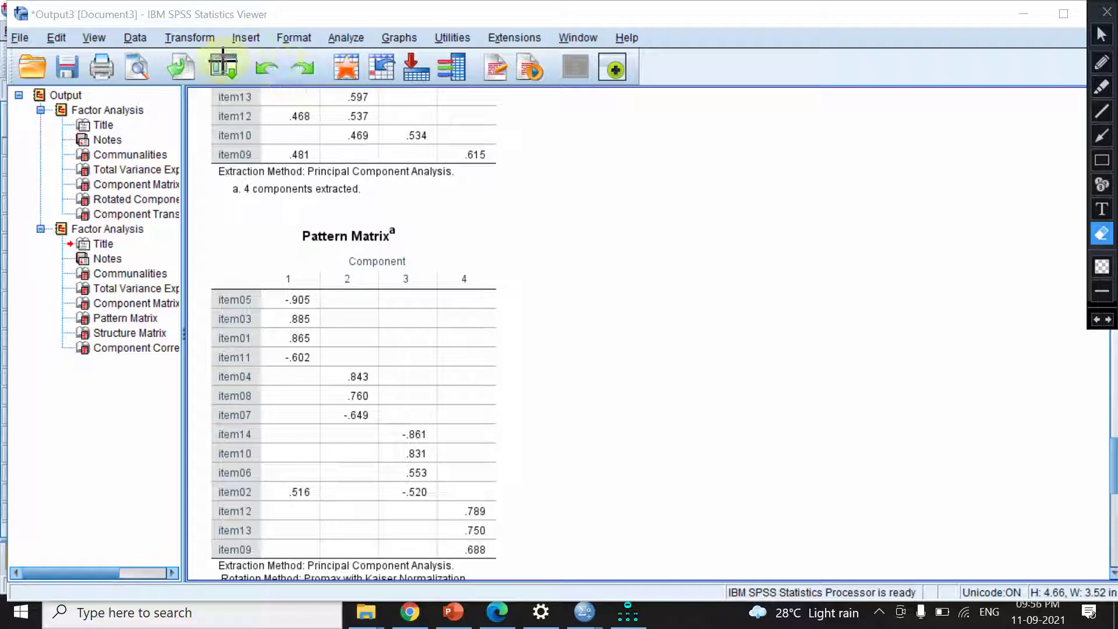
Reopen Factor Analysis and switch extraction to Principal axis factoring.
left_click(1100, 35)
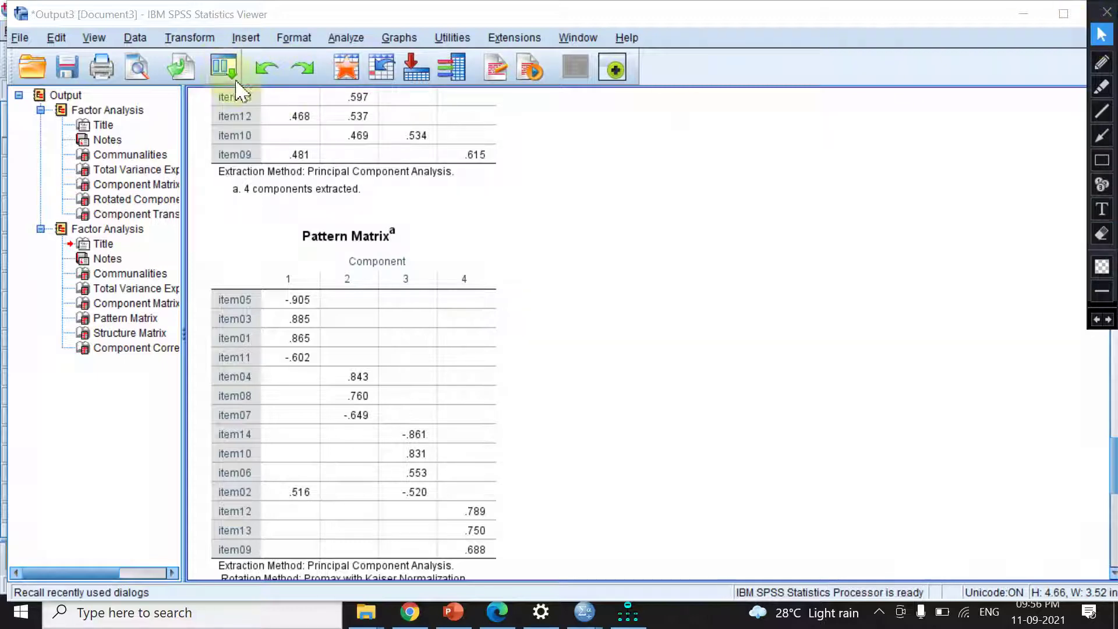
left_click(223, 66)
left_click(231, 100)
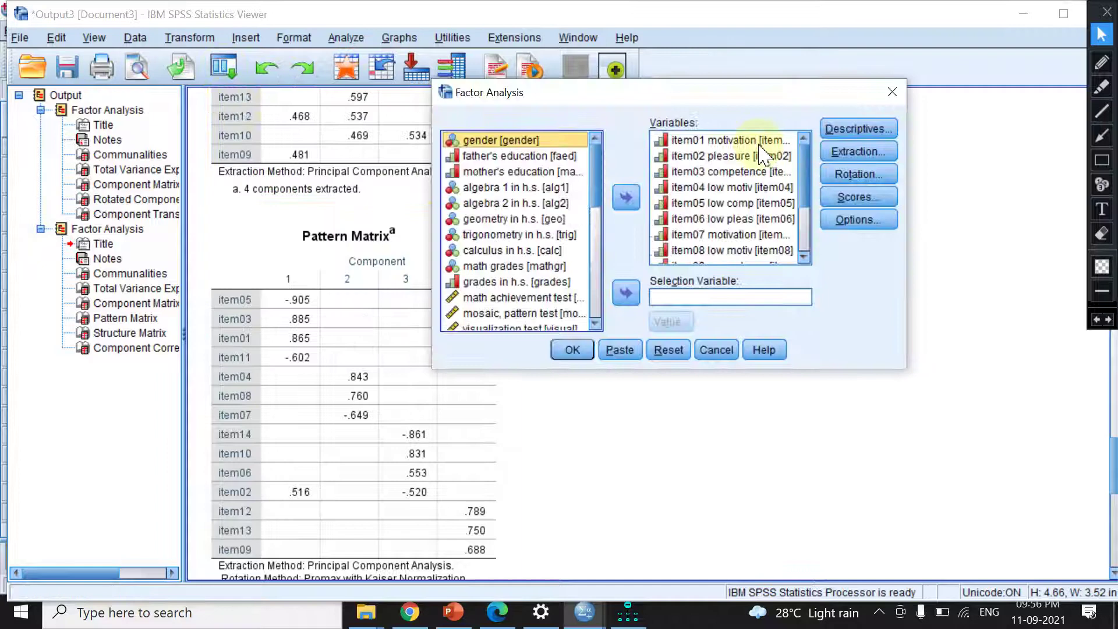
left_click(852, 153)
left_click(463, 93)
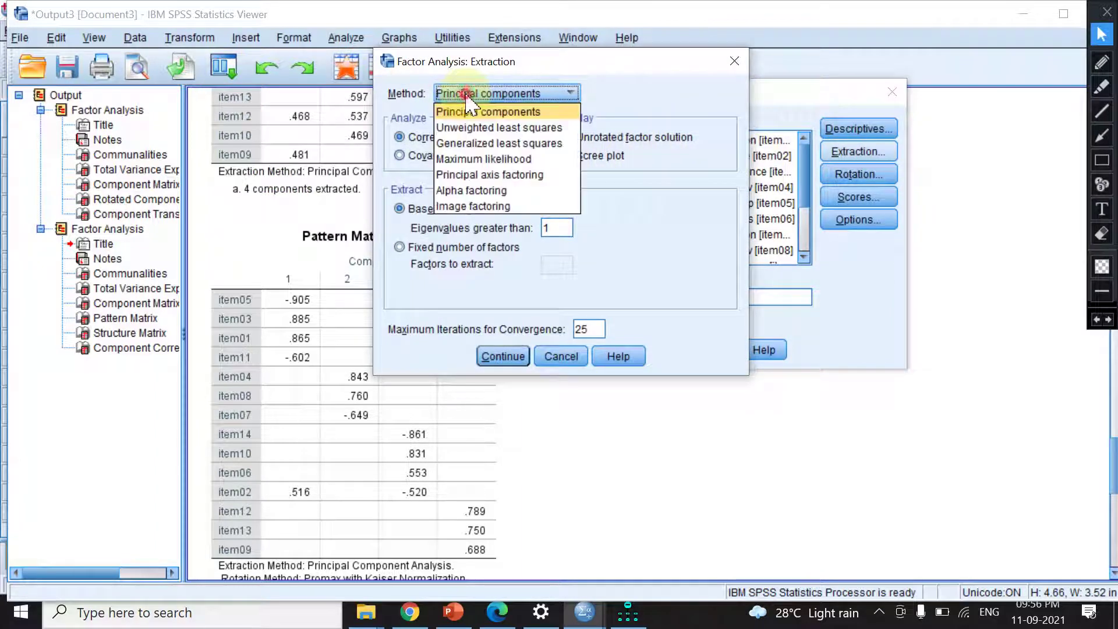
left_click(466, 174)
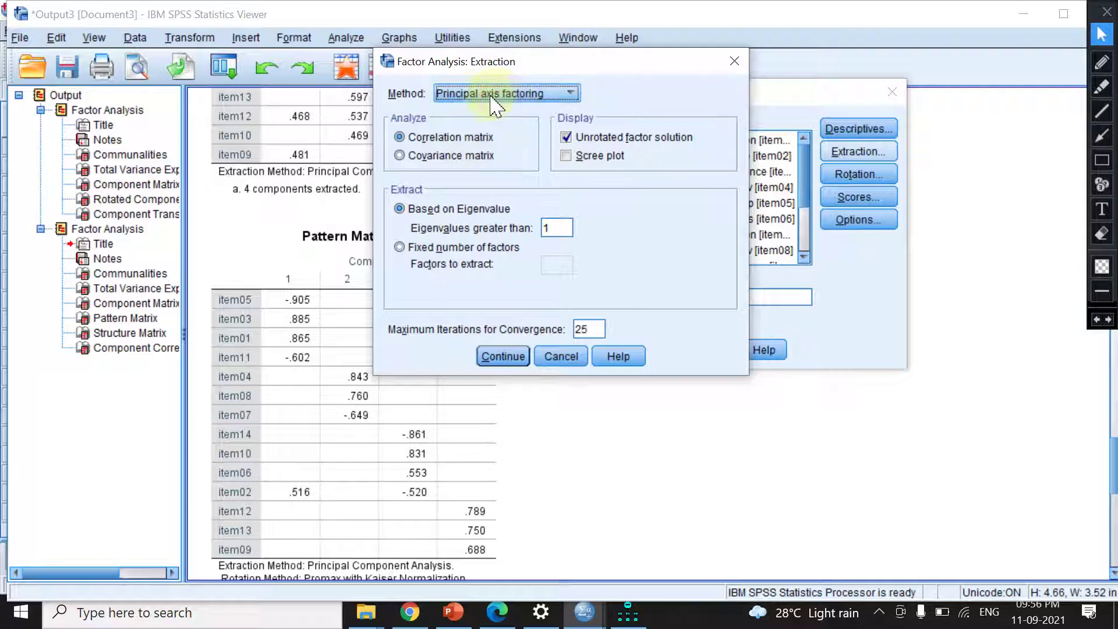
left_click(501, 355)
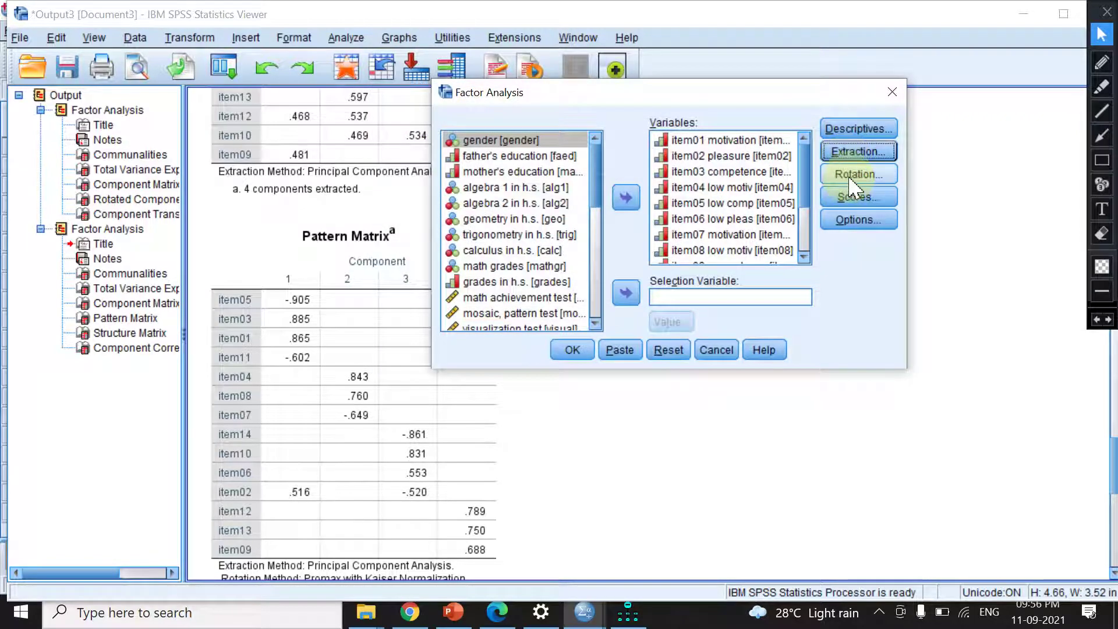
Keep Promax rotation and run the factor analysis.
left_click(856, 174)
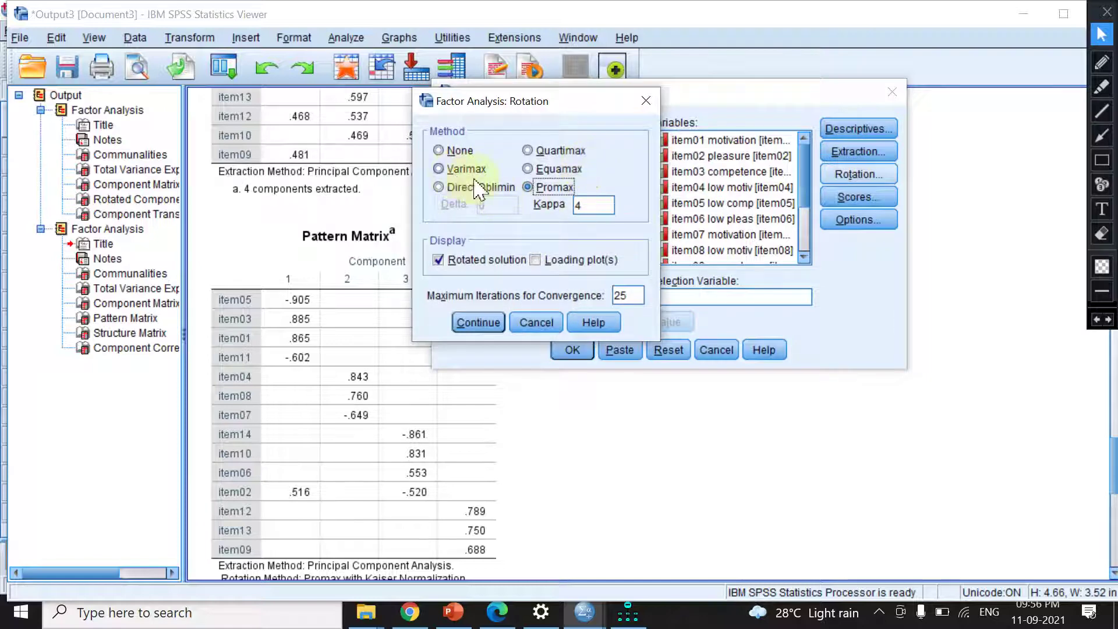
left_click(478, 322)
left_click(570, 350)
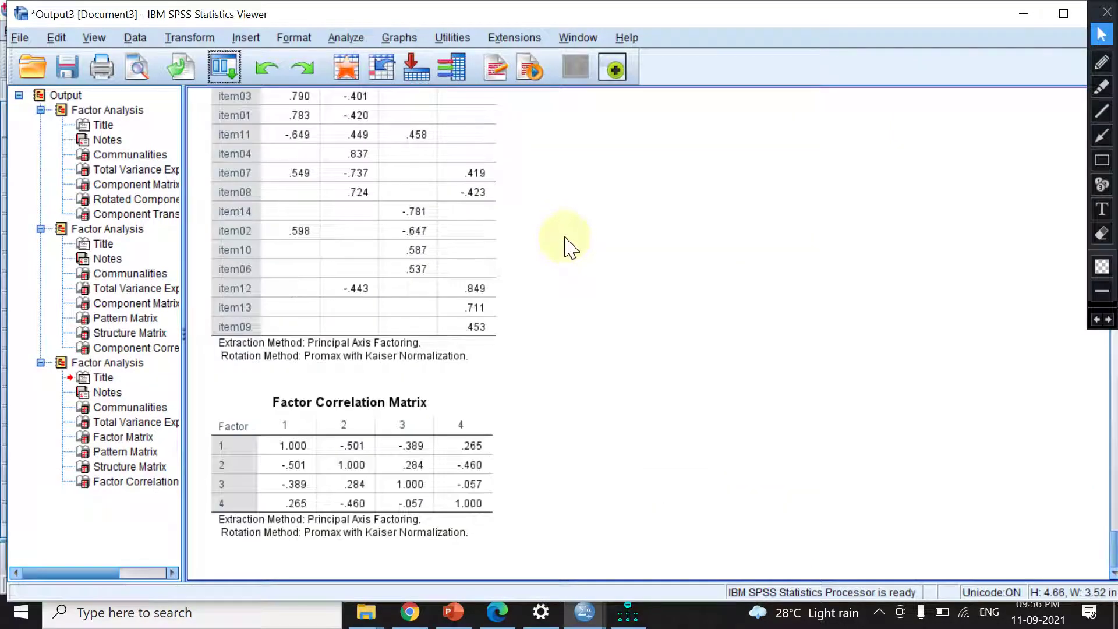
scroll(569, 242, "up", 10)
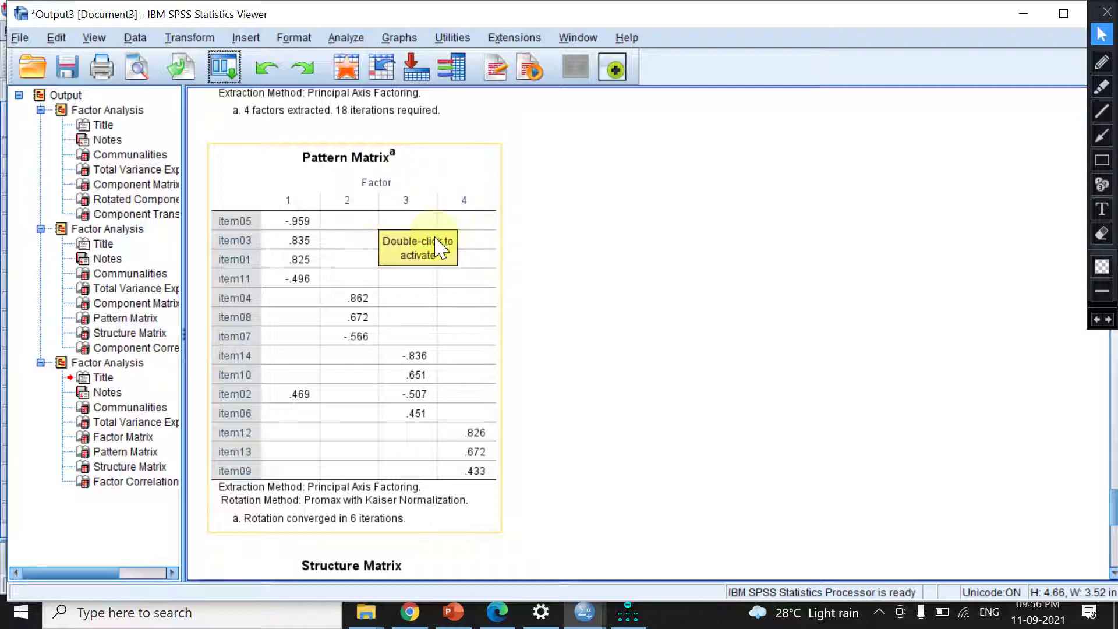
scroll(411, 235, "up", 10)
scroll(436, 241, "down", 10)
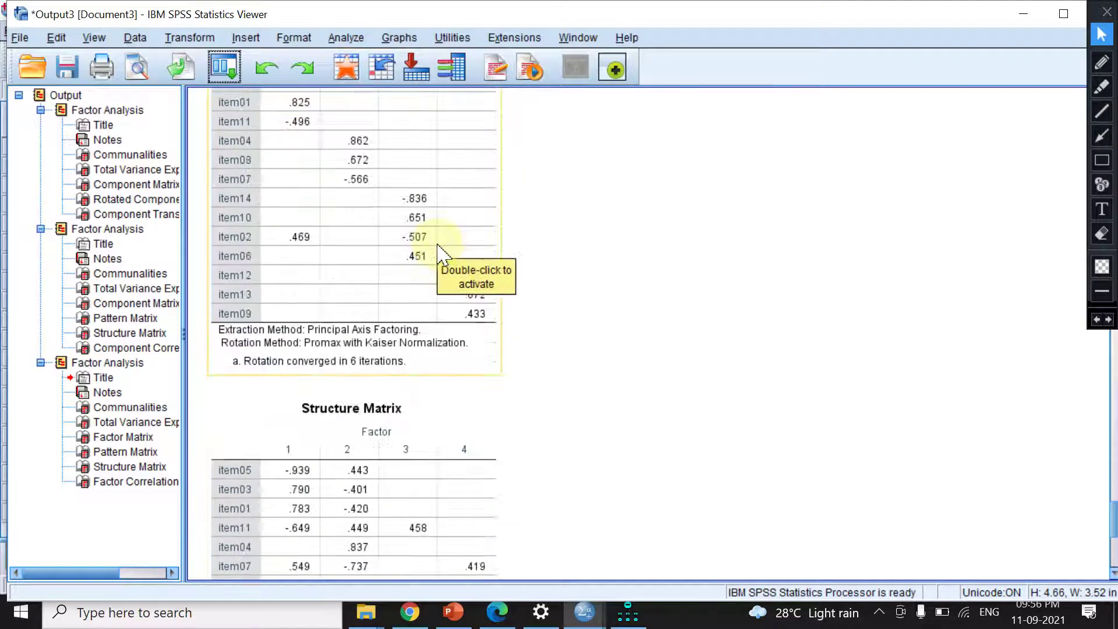
scroll(436, 240, "up", 10)
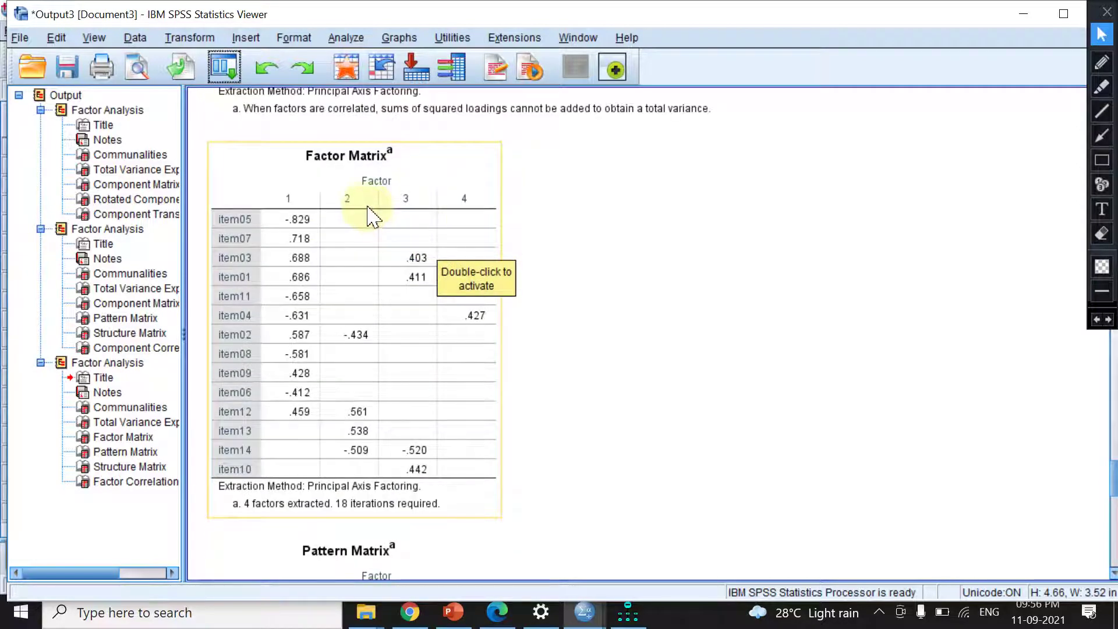
scroll(372, 227, "down", 15)
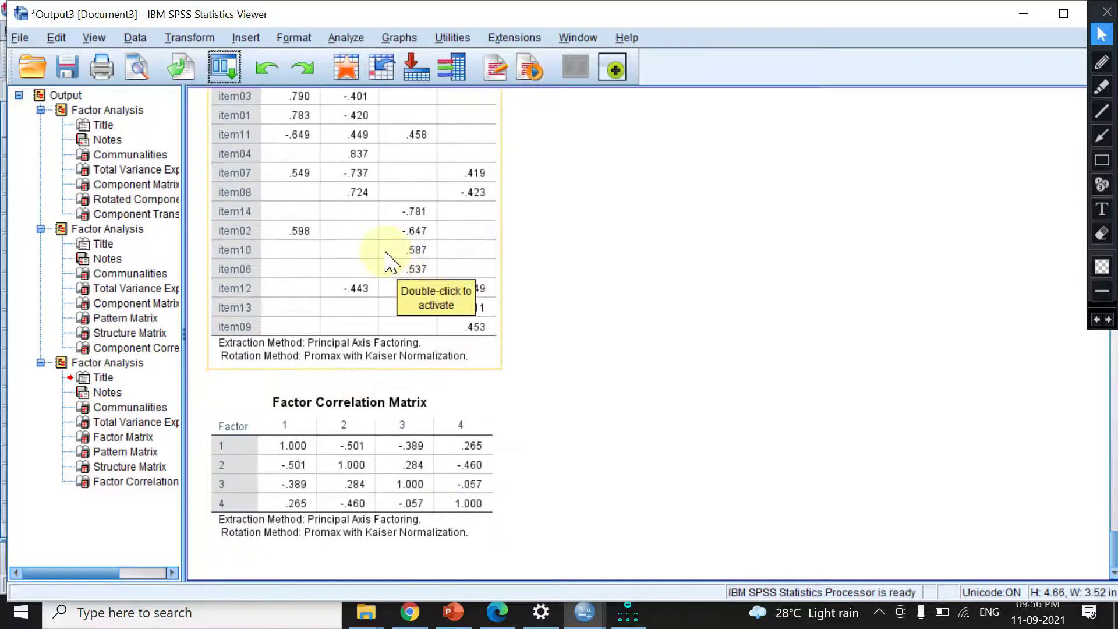
scroll(387, 262, "up", 10)
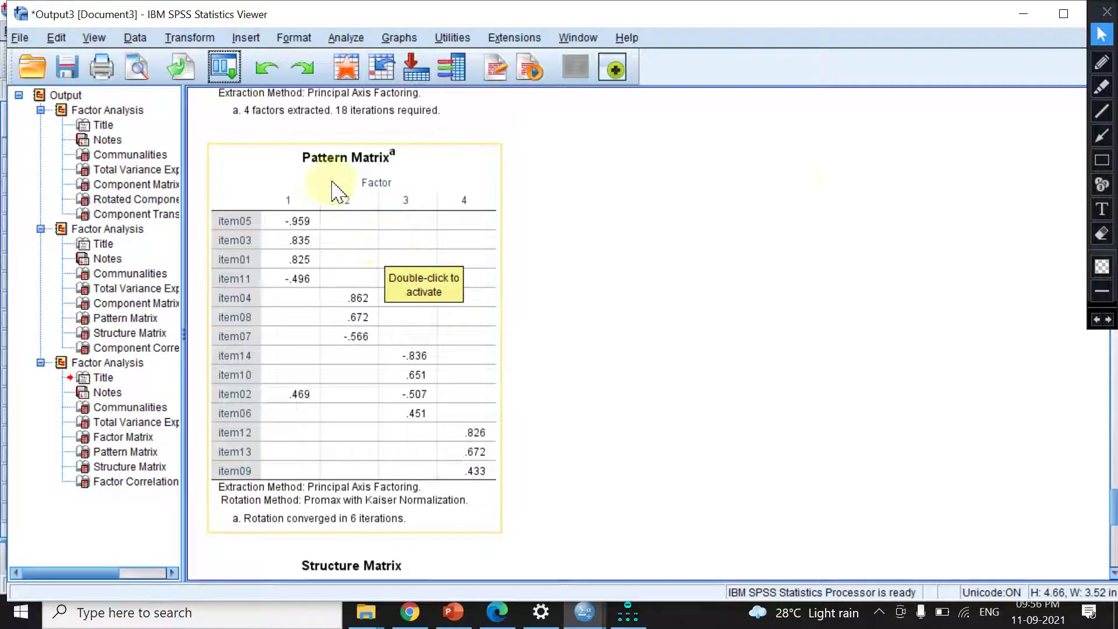
left_click(1101, 160)
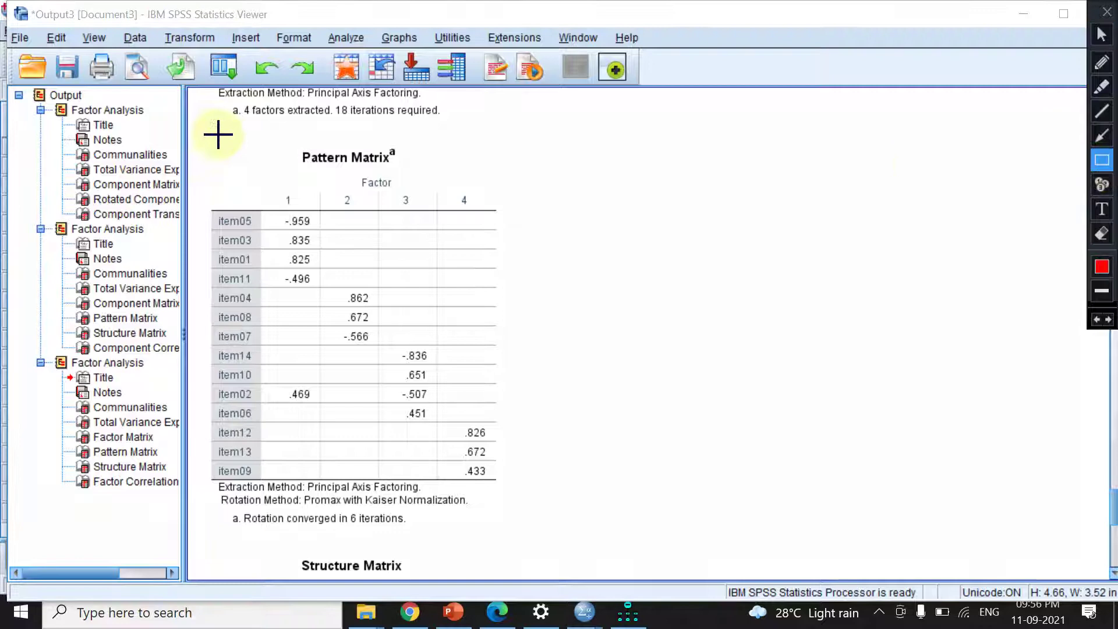
mouse_move(219, 138)
left_mouse_down()
mouse_move(487, 165)
mouse_move(494, 182)
left_mouse_up()
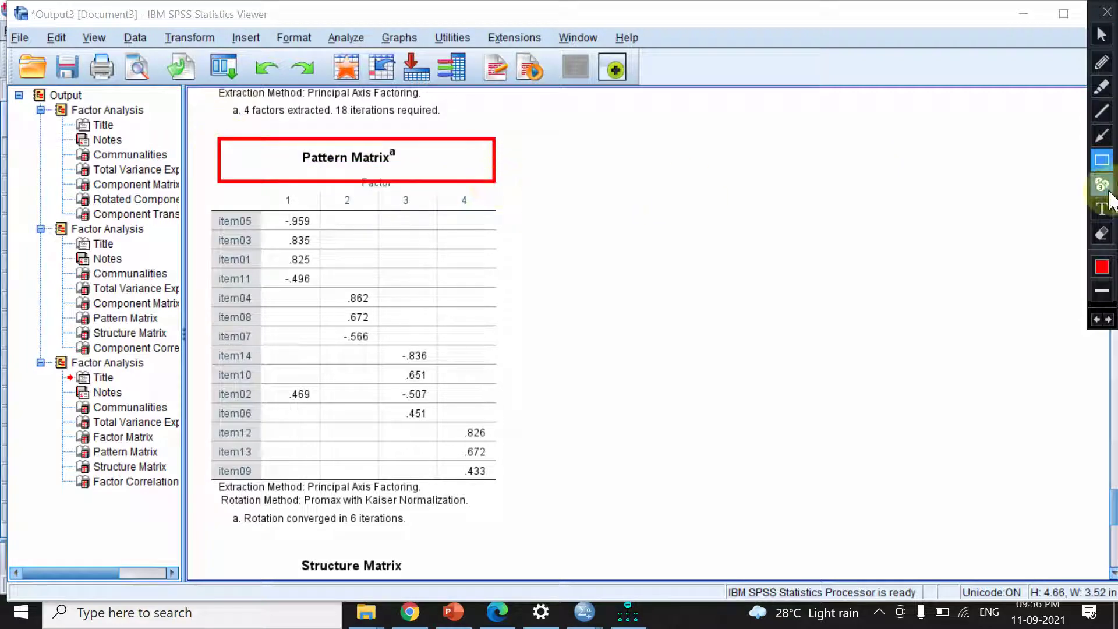
left_click(1101, 233)
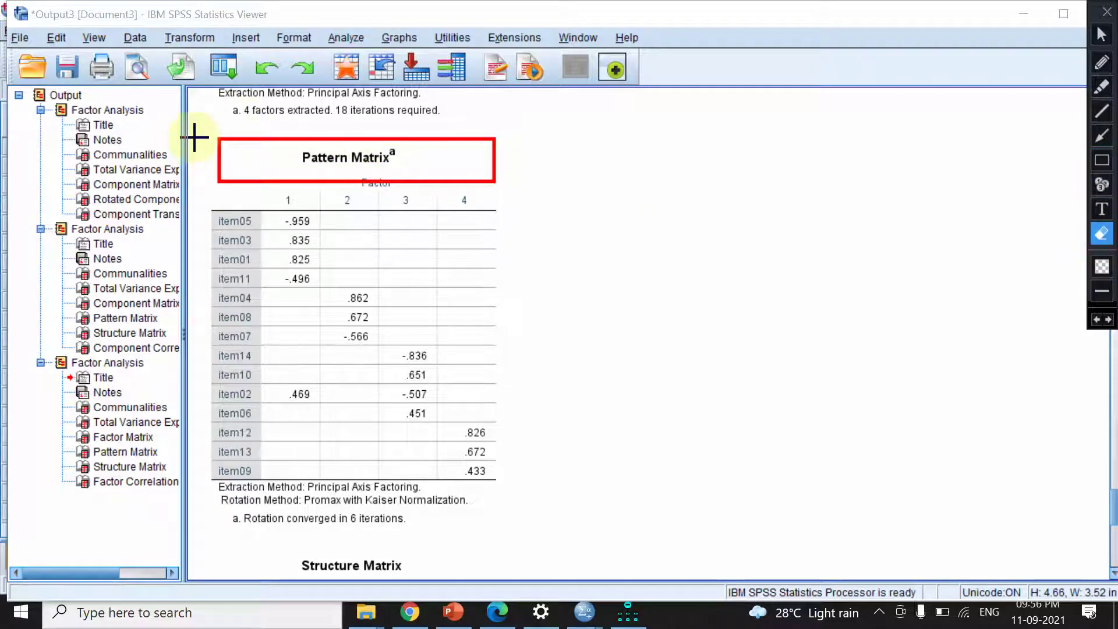
left_click_drag(192, 131, 579, 200)
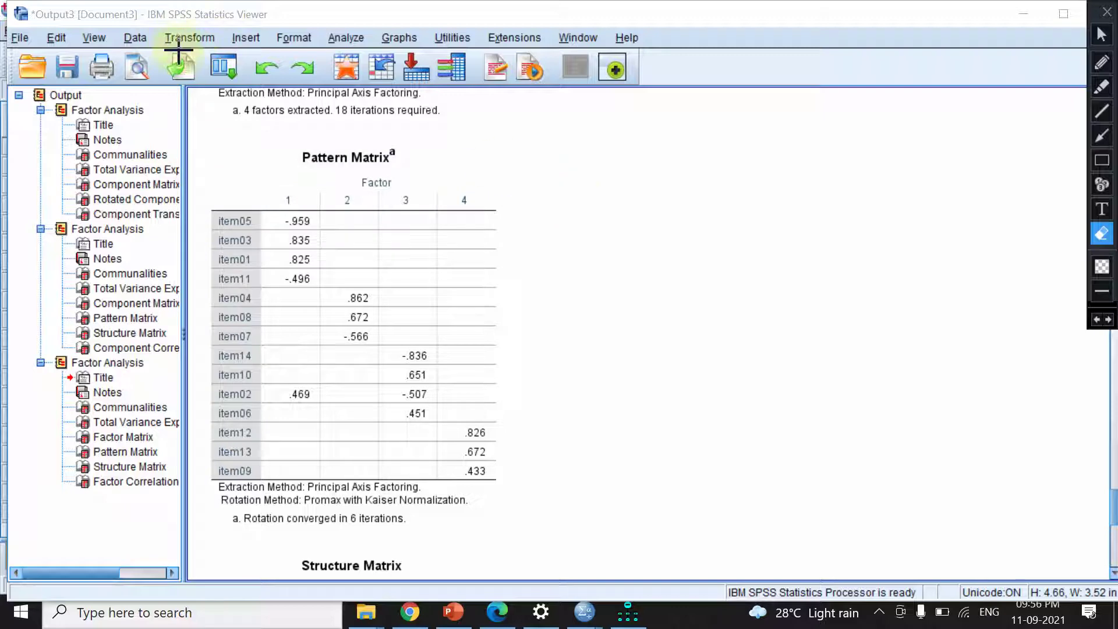
Recall Factor Analysis, change rotation from Promax to Varimax, and rerun it.
left_click(1101, 34)
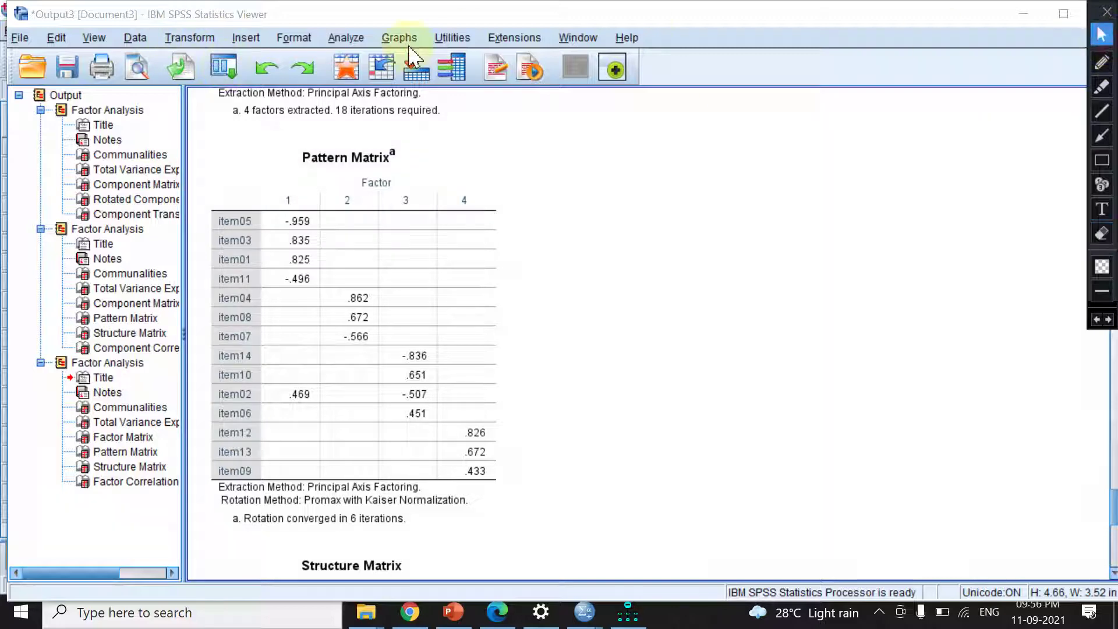
left_click(221, 66)
left_click(250, 95)
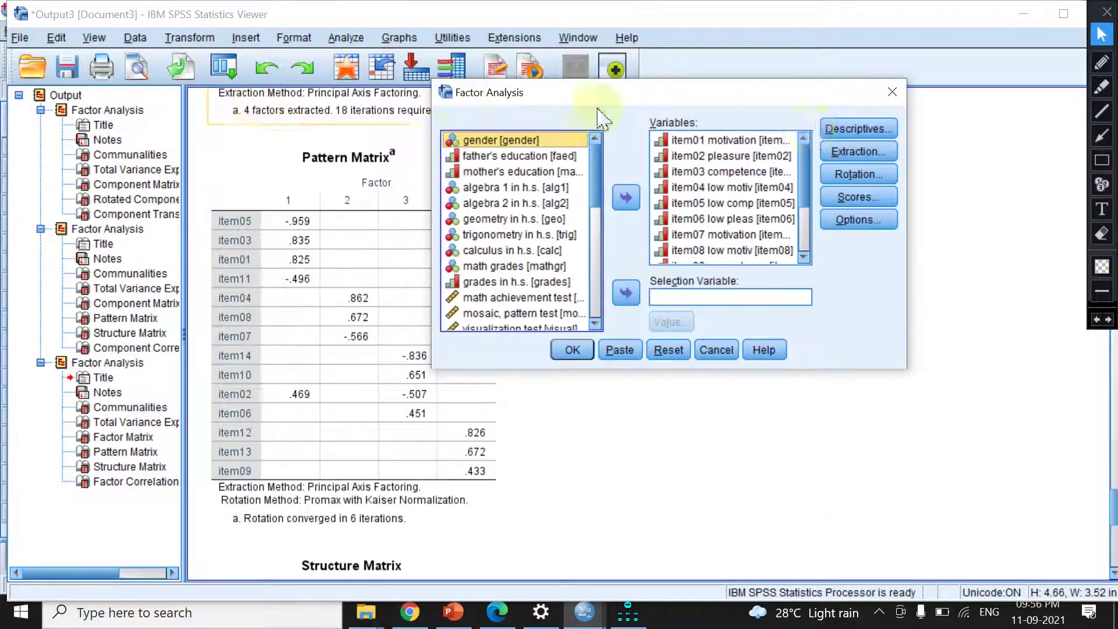
left_click(858, 174)
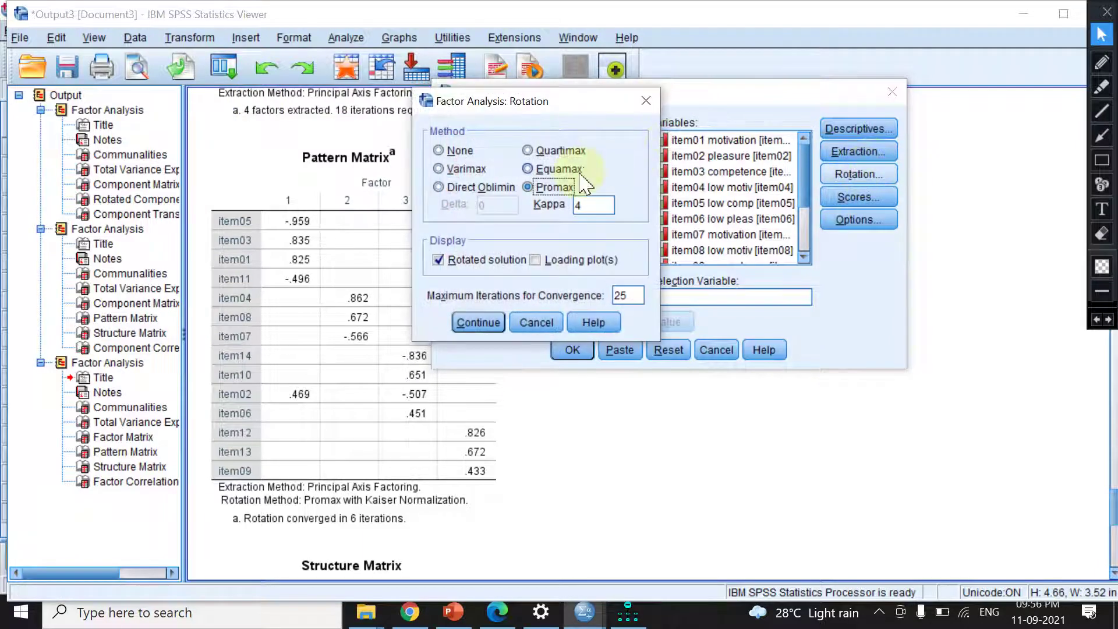
left_click(459, 172)
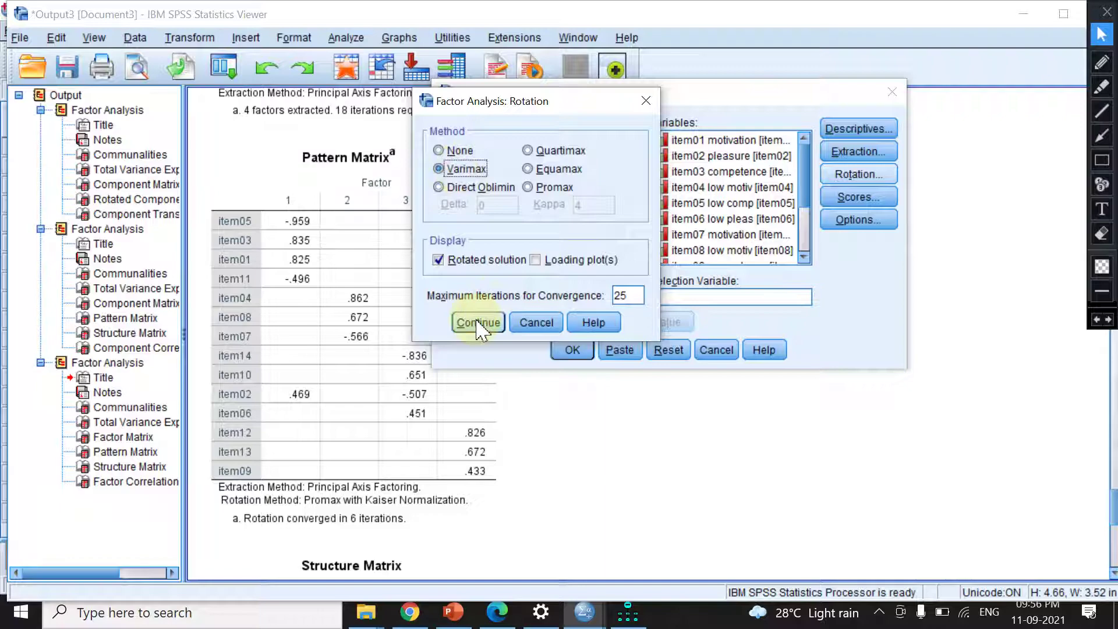
left_click(479, 323)
left_click(569, 349)
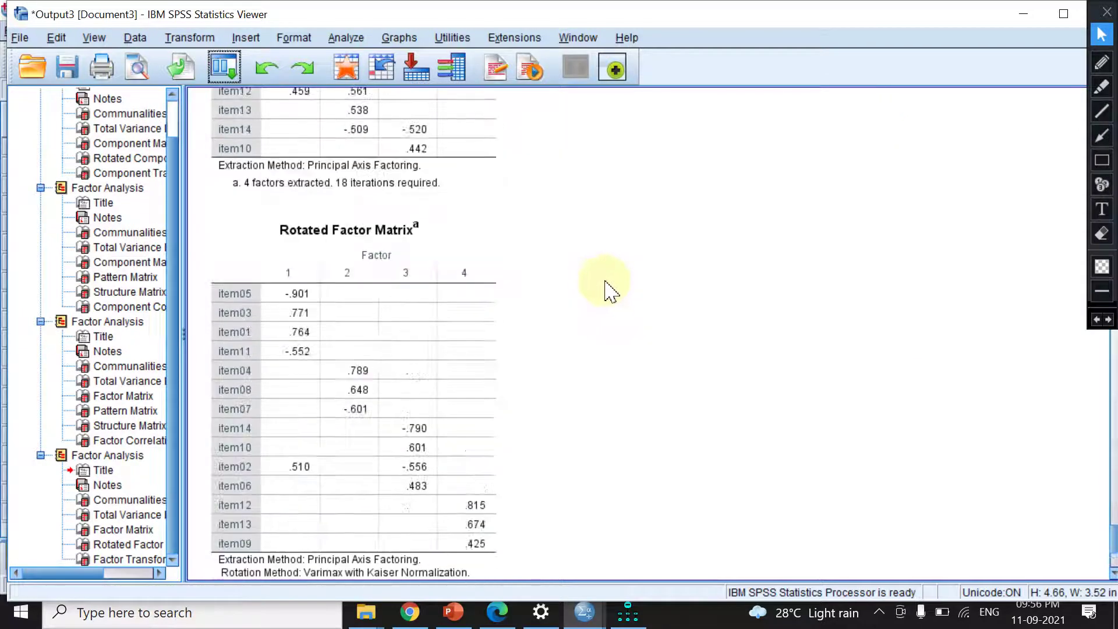
scroll(349, 297, "down", 5)
scroll(358, 297, "up", 3)
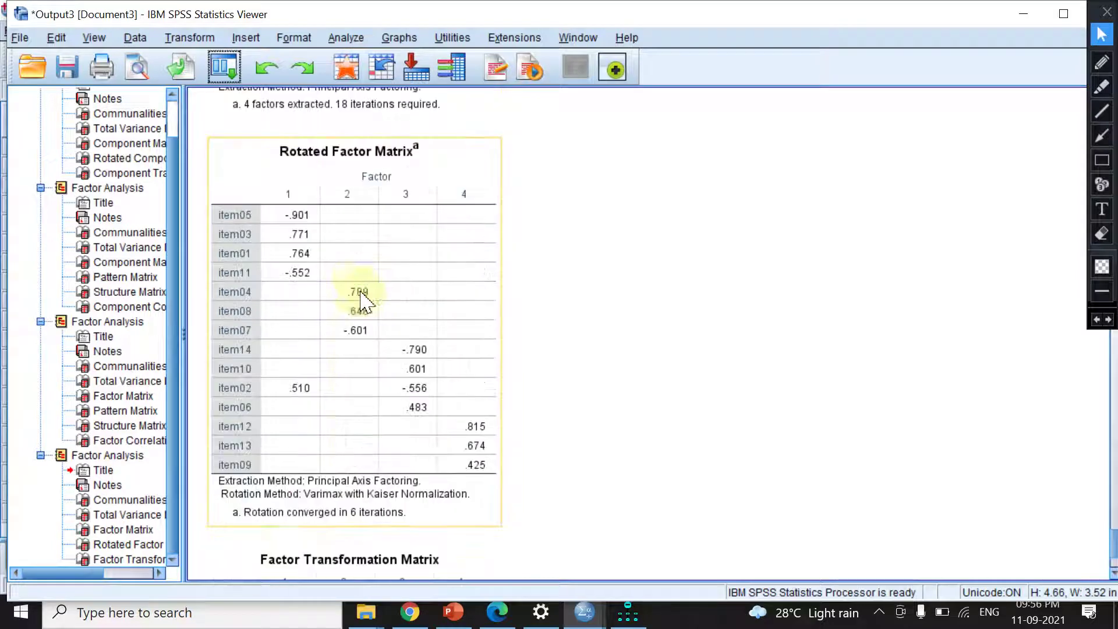
left_click(1101, 160)
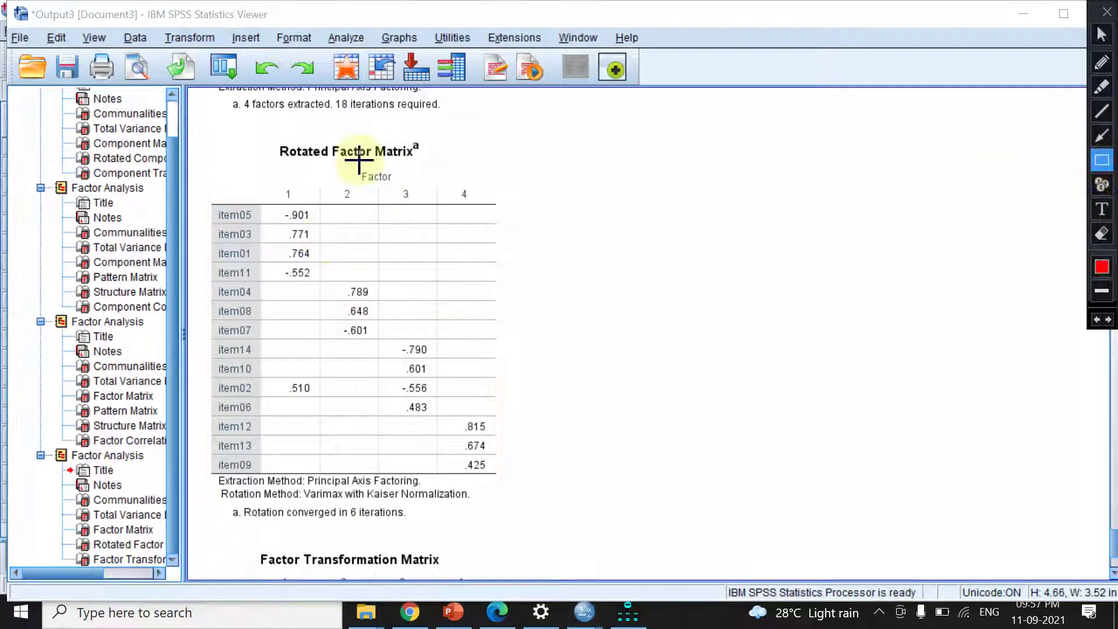
mouse_move(216, 134)
left_mouse_down()
mouse_move(252, 159)
mouse_move(506, 173)
left_mouse_up()
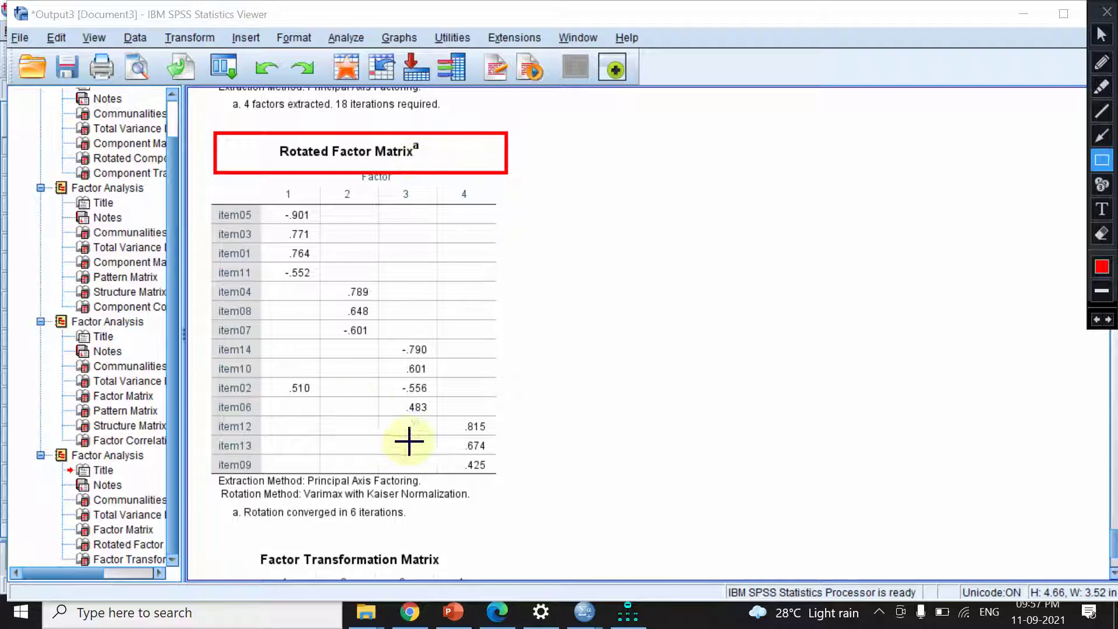
left_click(1100, 42)
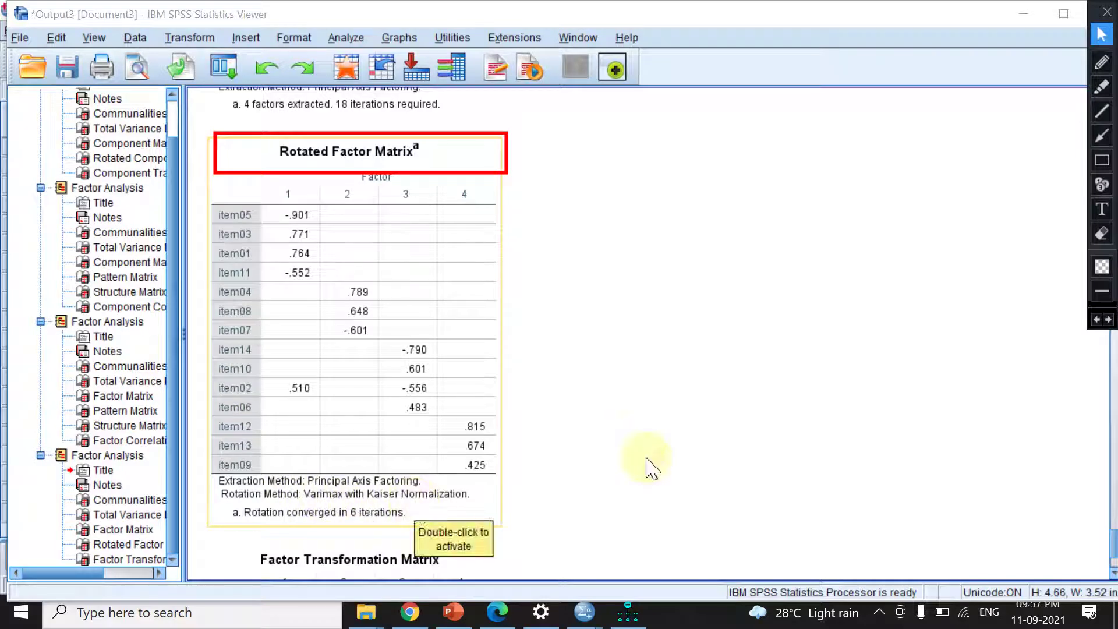
left_click(1106, 241)
left_click_drag(200, 124, 526, 186)
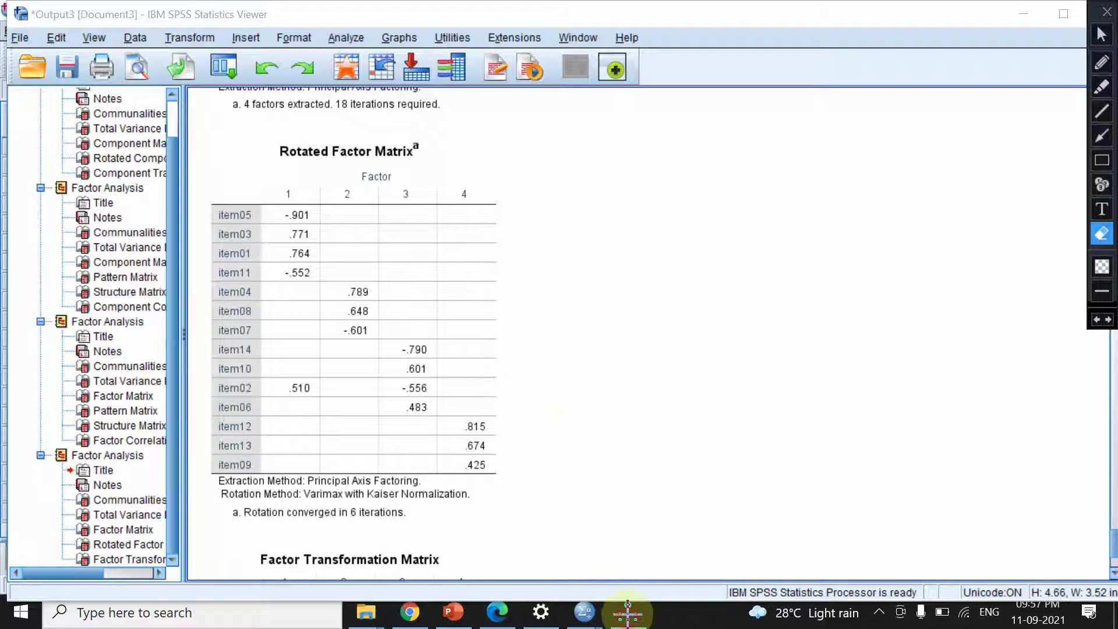
left_click(1101, 34)
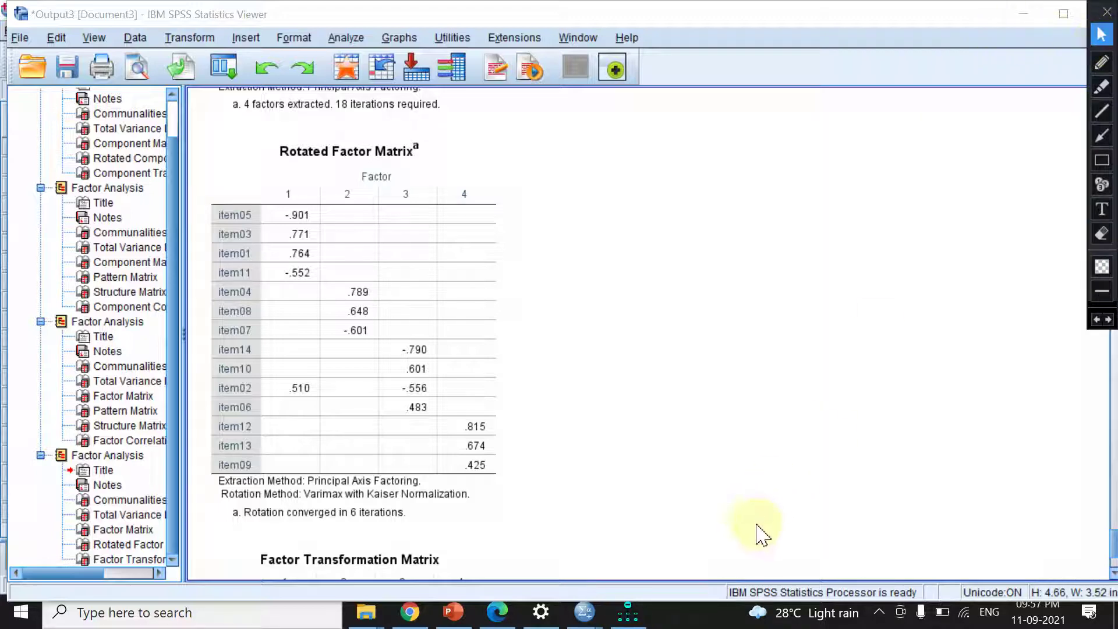
Bring up the Amos four-factor path diagram and list the available plugins.
left_click(627, 612)
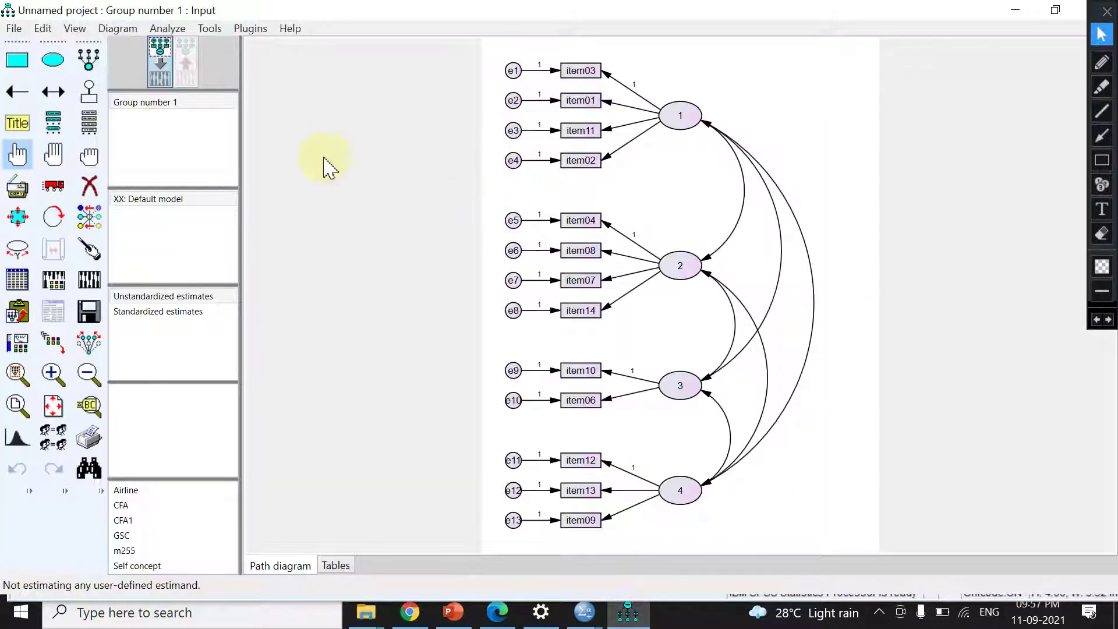
left_click(252, 29)
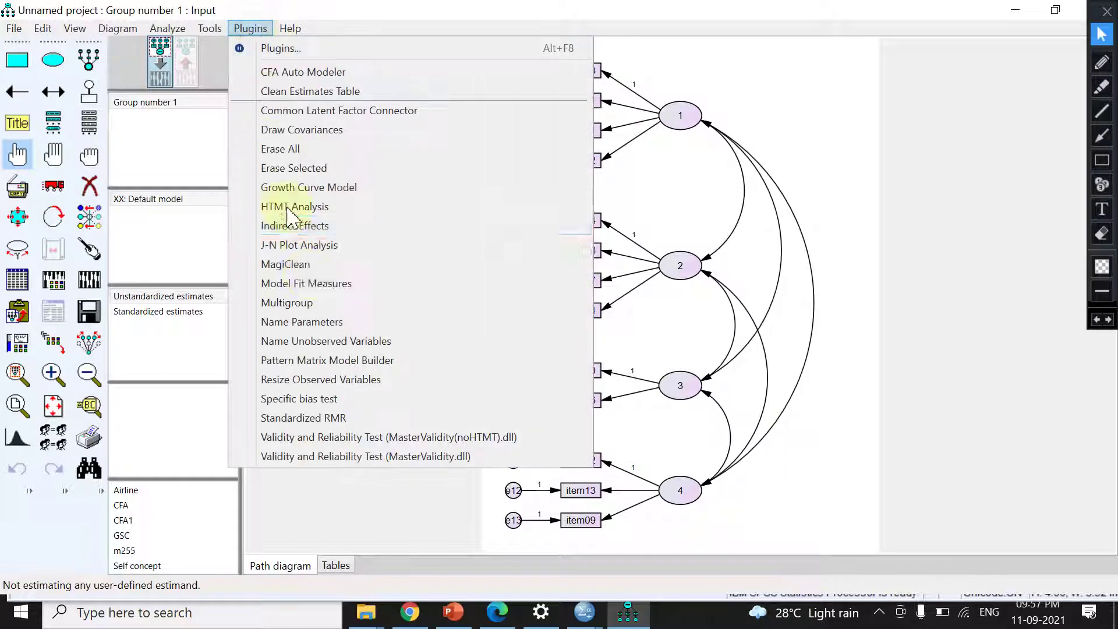